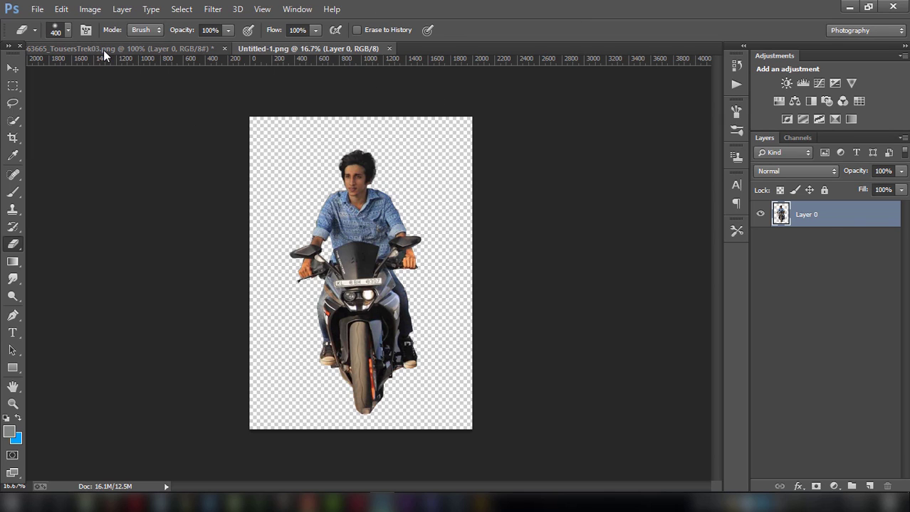
Step: Drag the water-splash layer from TousersTrek03 into Untitled-1 as a new Layer 1
left_click(103, 50)
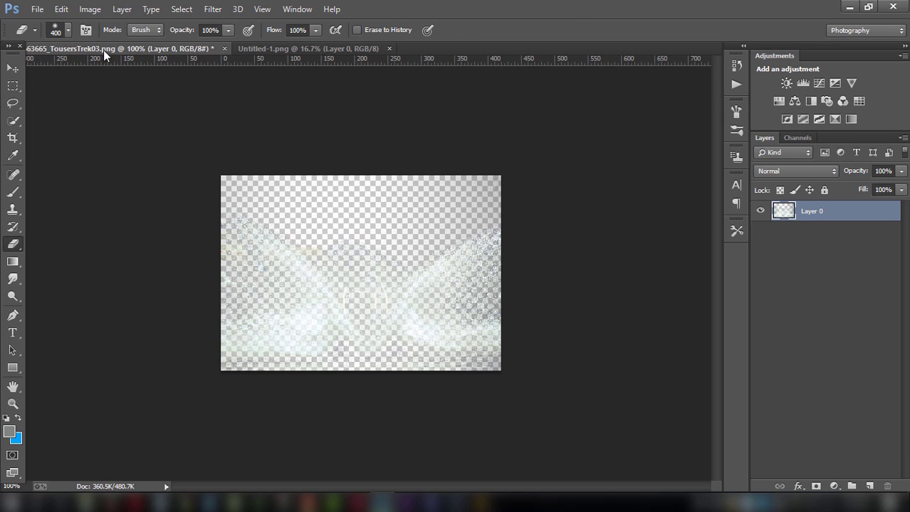
left_click(12, 68)
mouse_move(301, 244)
left_mouse_down()
mouse_move(360, 69)
mouse_move(337, 303)
left_mouse_up()
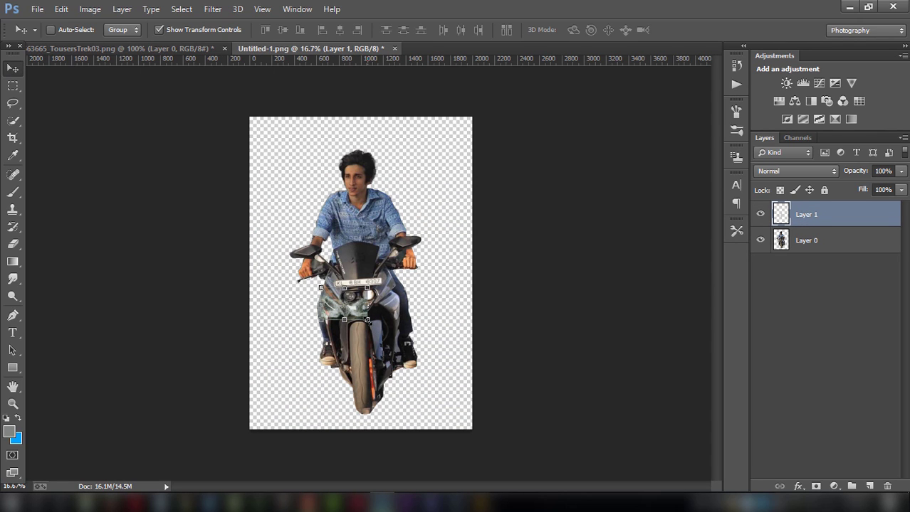
Step: Scale the splash up and position it around the motorbike's front wheel and lower body
left_click_drag(368, 320, 491, 406)
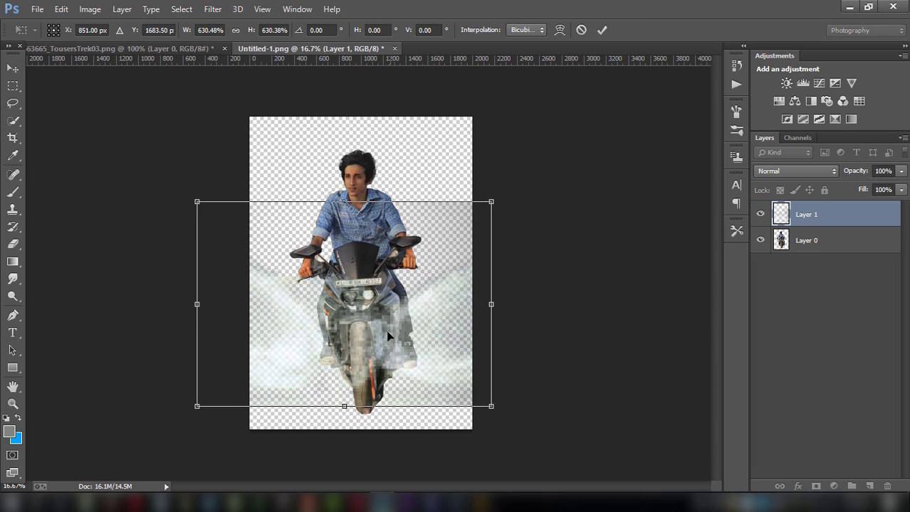
left_click_drag(387, 336, 399, 381)
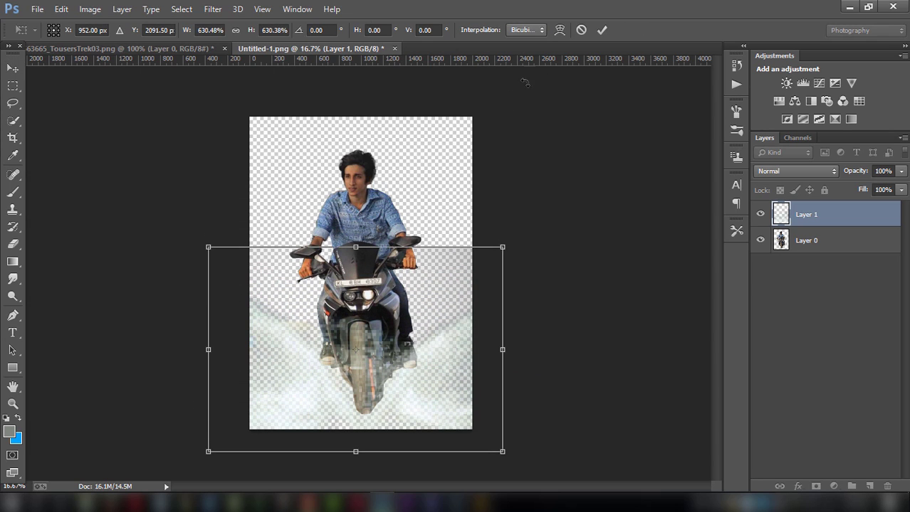
left_click(602, 30)
mouse_move(404, 329)
left_mouse_down()
mouse_move(367, 246)
mouse_move(370, 343)
mouse_move(370, 331)
left_mouse_up()
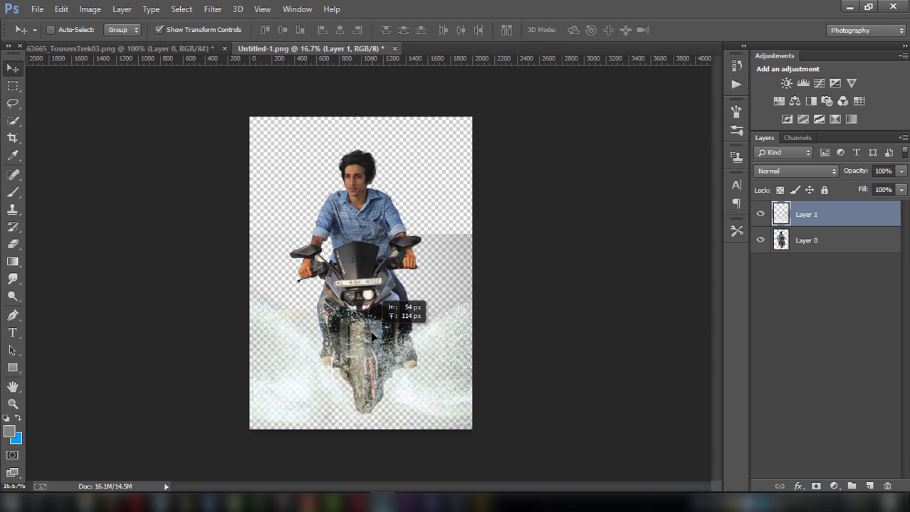
mouse_move(370, 331)
left_mouse_down()
mouse_move(370, 314)
mouse_move(371, 334)
left_mouse_up()
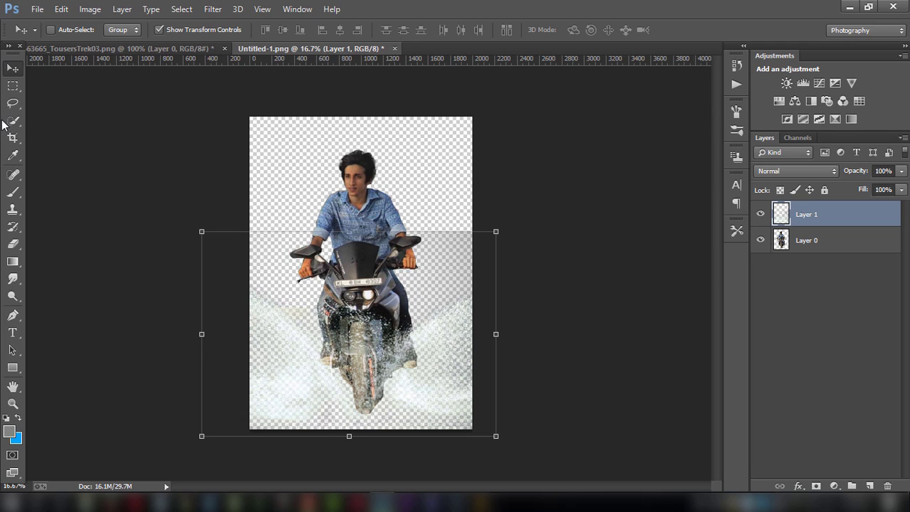
Step: Erase the splash over the front wheel, headlight and fork with a size-600 eraser
left_click(13, 192)
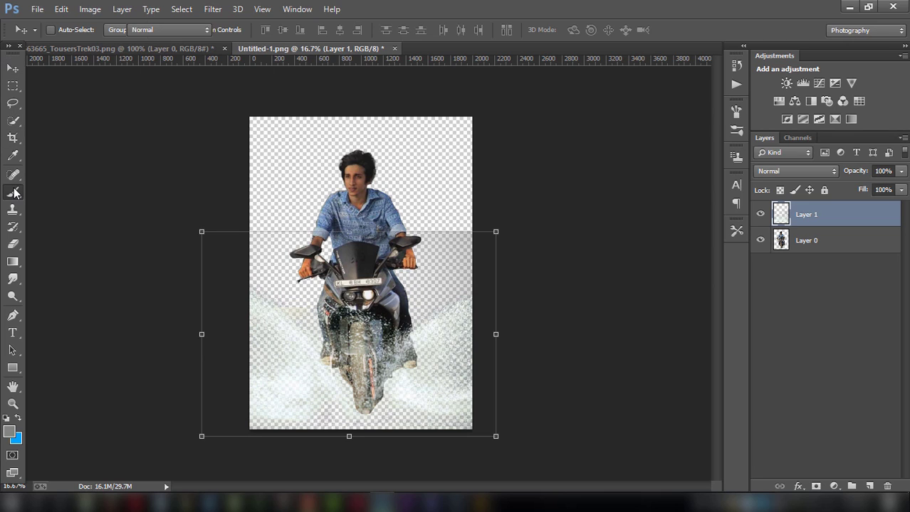
left_click(15, 244)
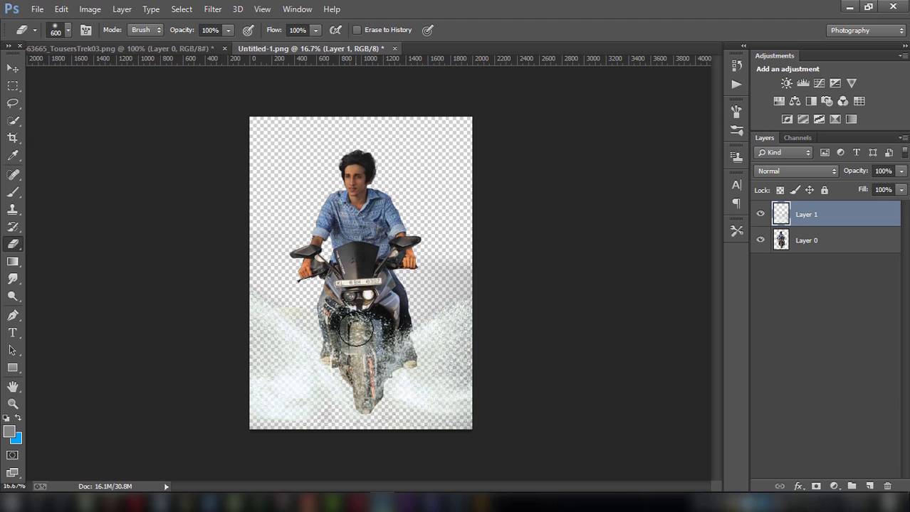
left_click_drag(356, 329, 362, 376)
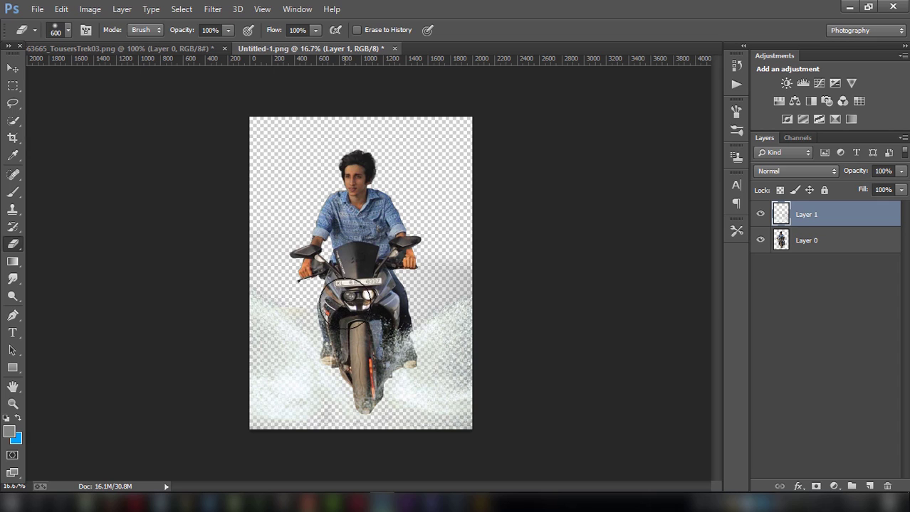
left_click_drag(350, 301, 395, 288)
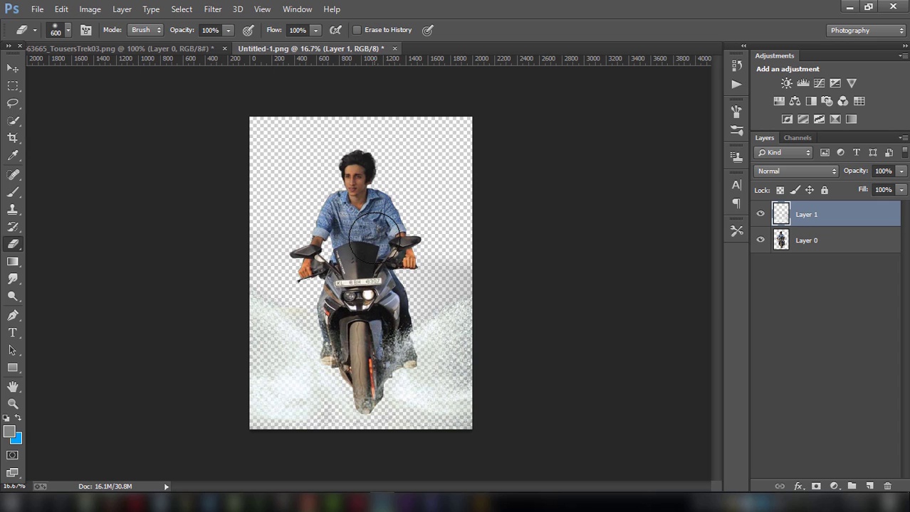
Step: Place the 13882072 green-foliage photo as an embedded layer
left_click(37, 9)
left_click(71, 197)
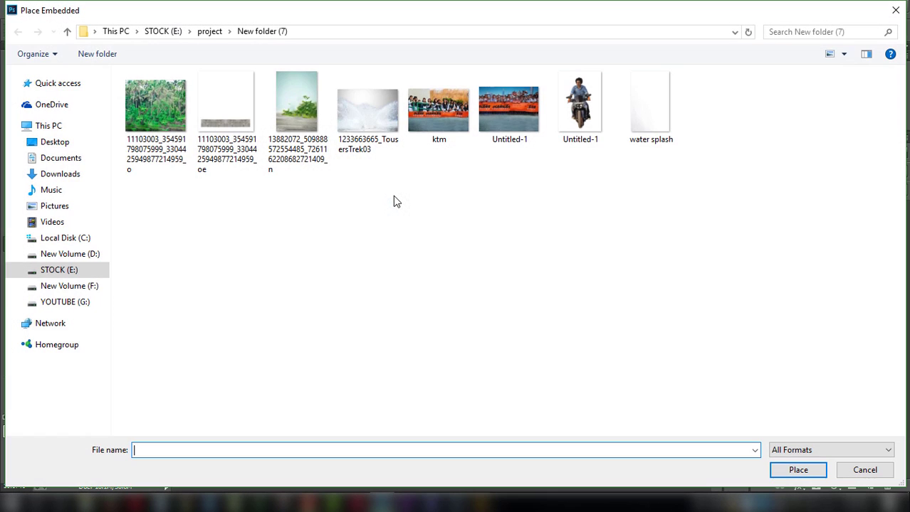
left_click(296, 106)
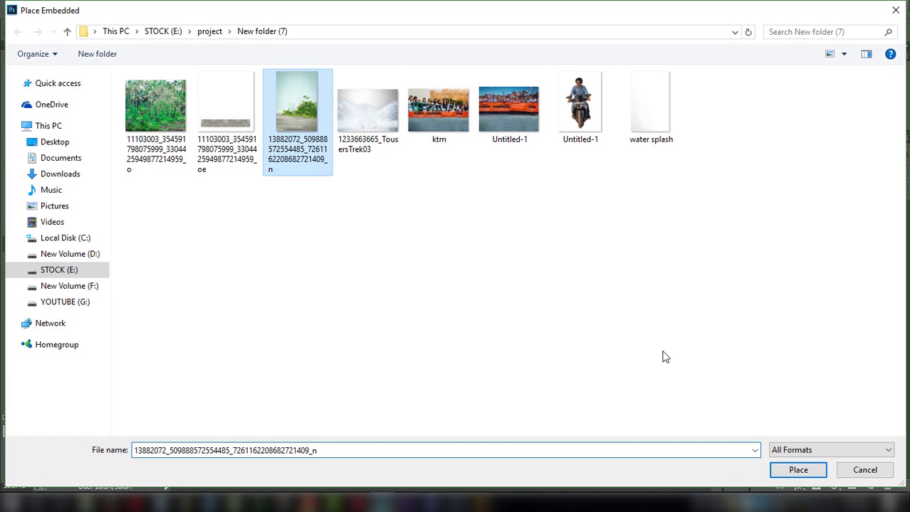
left_click(798, 471)
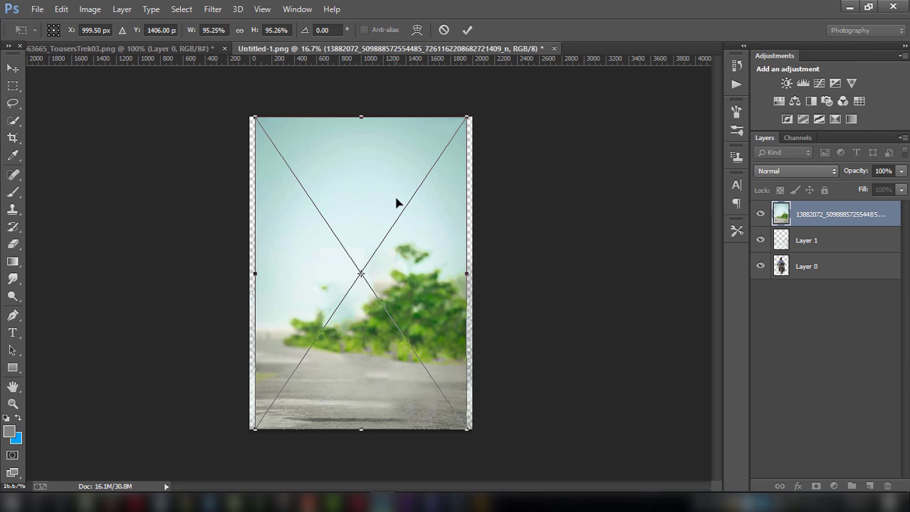
right_click(396, 203)
left_click(419, 206)
key("e")
Step: Move the foliage layer to the bottom and enlarge it about 121% to fill the canvas
left_click_drag(873, 215, 872, 306)
left_click(12, 66)
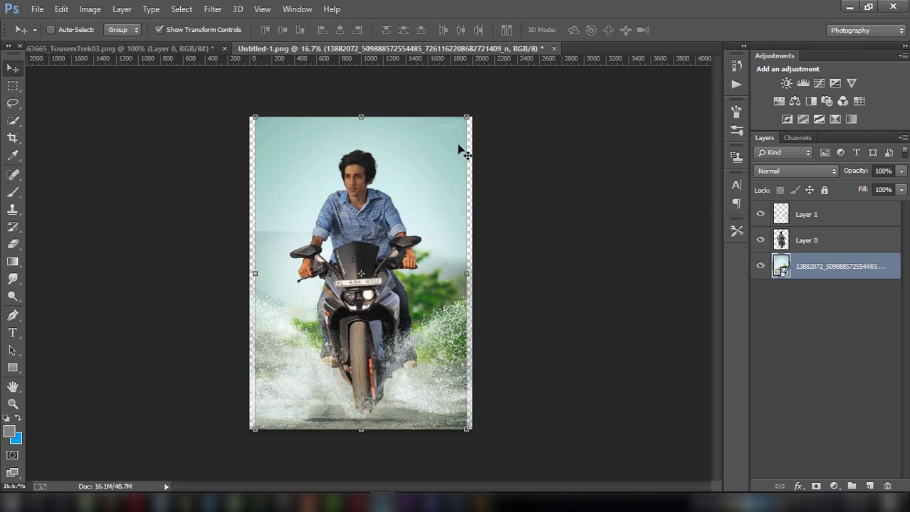
left_click_drag(468, 114, 508, 87)
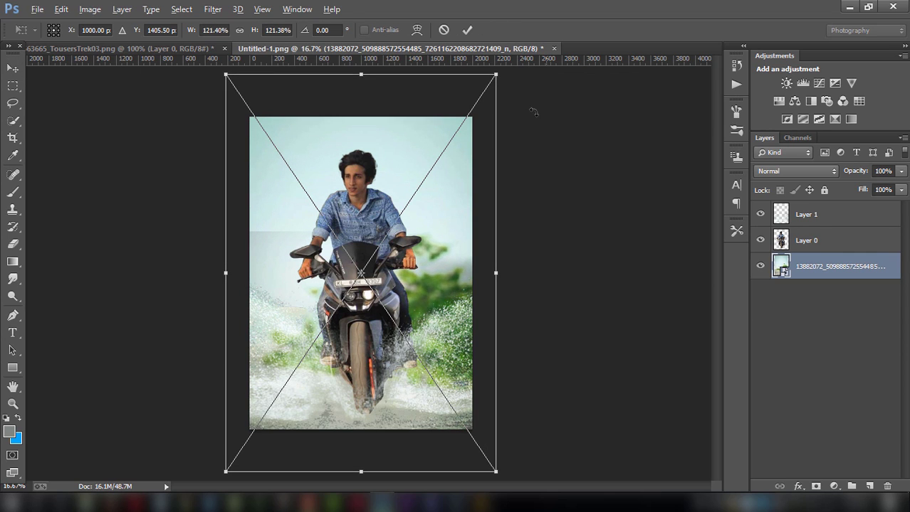
mouse_move(448, 178)
left_mouse_down()
mouse_move(455, 96)
mouse_move(455, 144)
left_mouse_up()
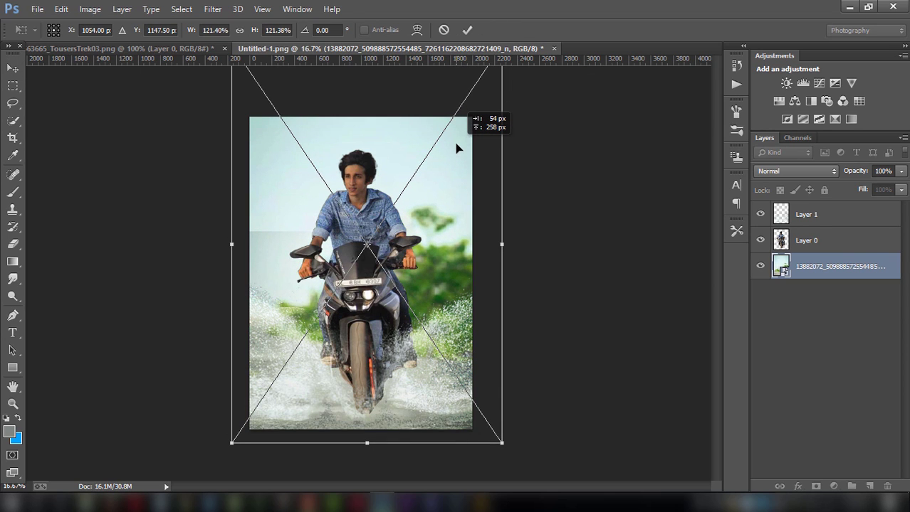
left_click(468, 32)
mouse_move(443, 220)
left_mouse_down()
mouse_move(451, 158)
mouse_move(438, 288)
mouse_move(445, 207)
mouse_move(444, 215)
left_mouse_up()
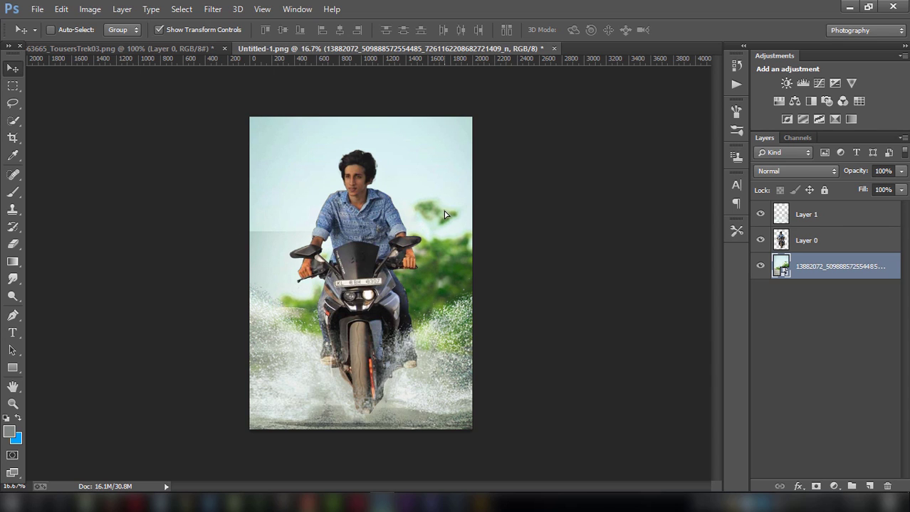
Step: Nudge the water-splash layer slightly up and left
left_click(418, 283, "ctrl")
mouse_move(382, 329)
left_mouse_down()
mouse_move(399, 286)
mouse_move(390, 310)
left_mouse_up()
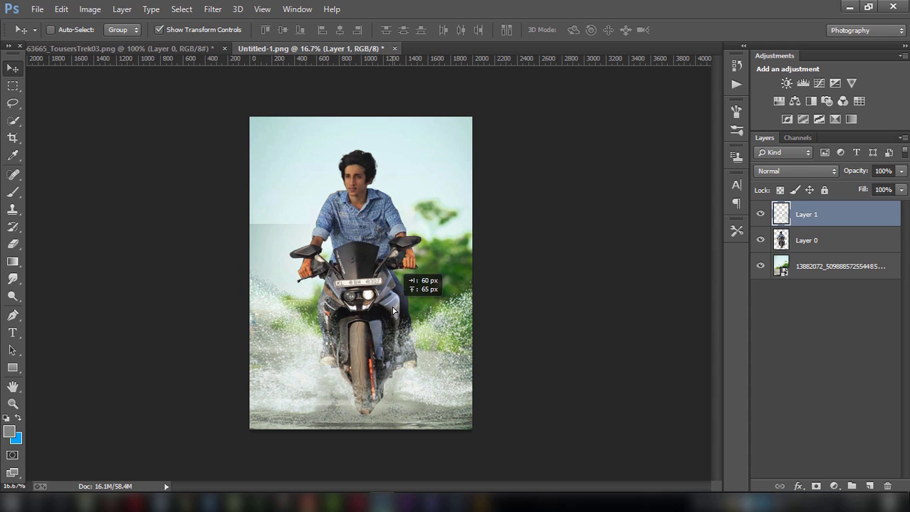
left_click(12, 243)
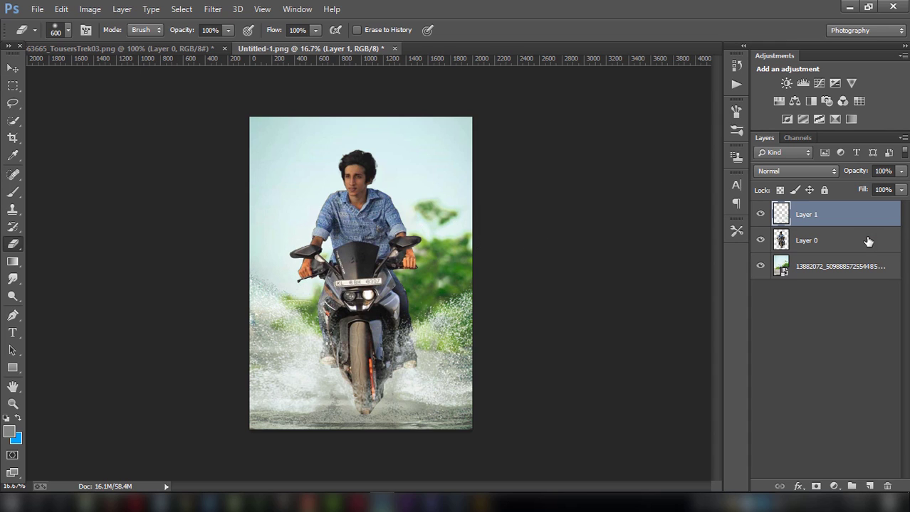
Step: Apply a 20.9-pixel Gaussian Blur to the background photo layer
left_click(829, 268)
left_click(208, 10)
mouse_move(220, 168)
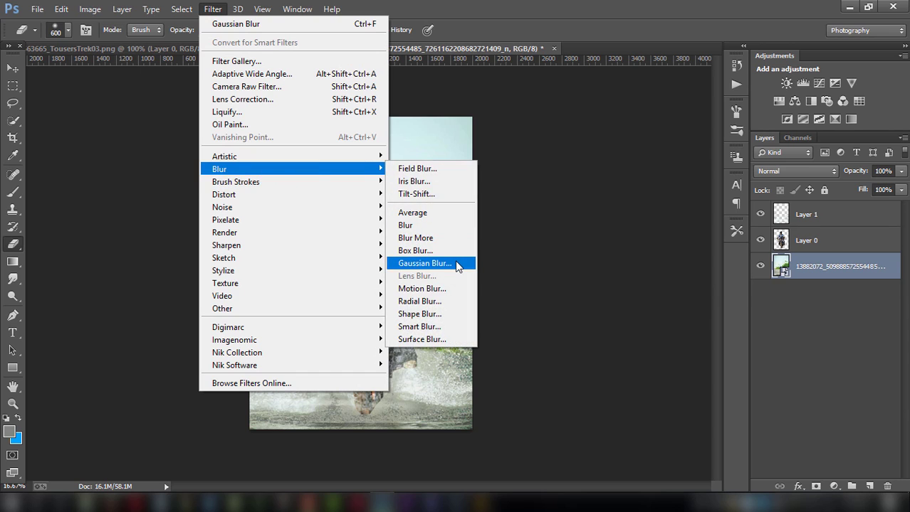
left_click(456, 263)
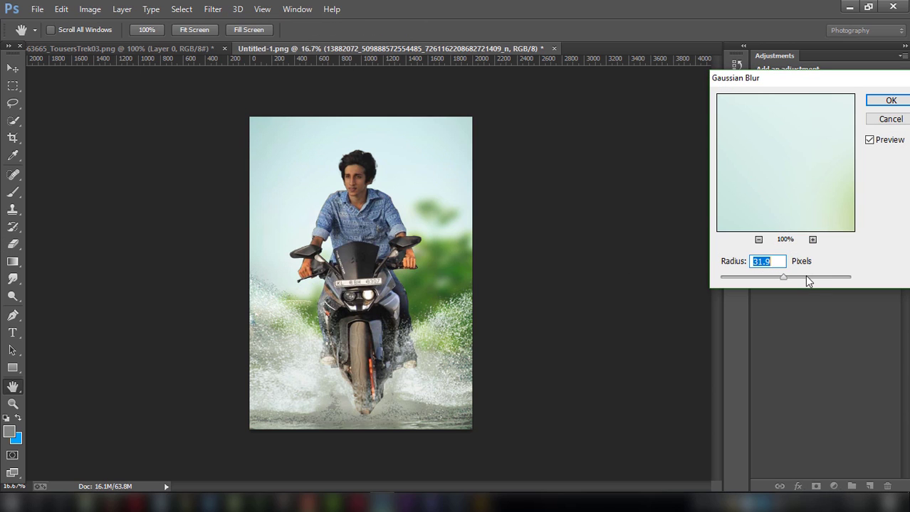
left_click_drag(807, 278, 809, 278)
left_click(799, 277)
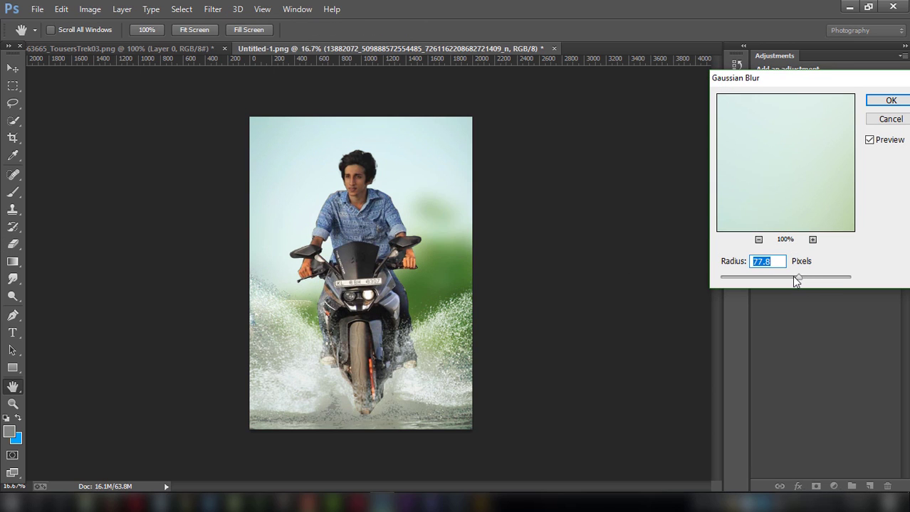
left_click_drag(786, 276, 774, 276)
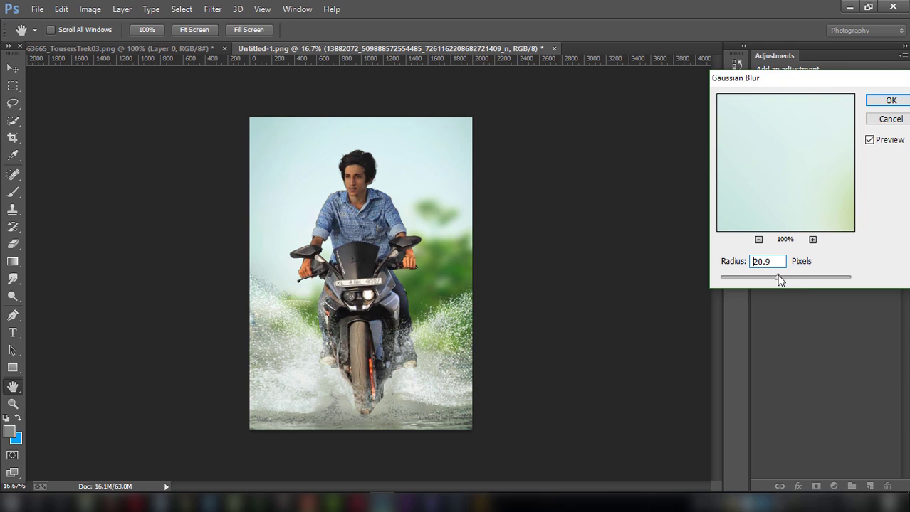
left_click(881, 102)
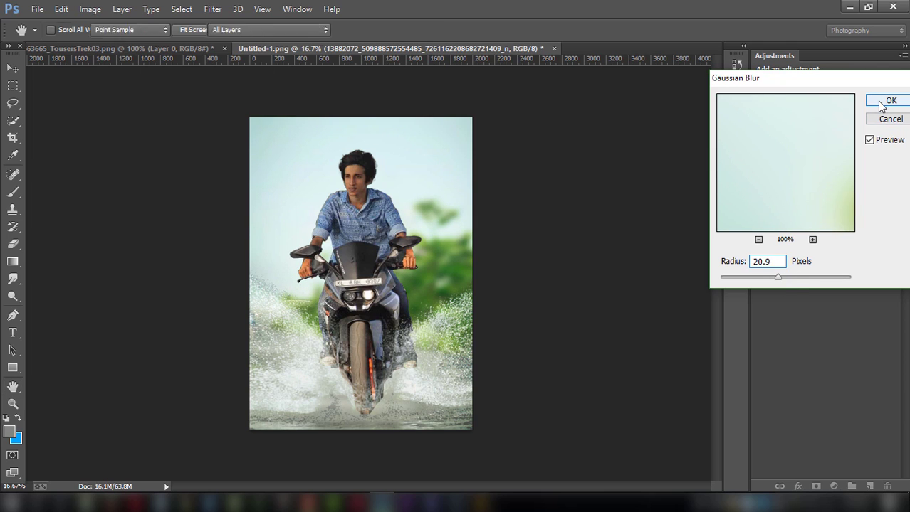
left_click(797, 222)
left_click(772, 237)
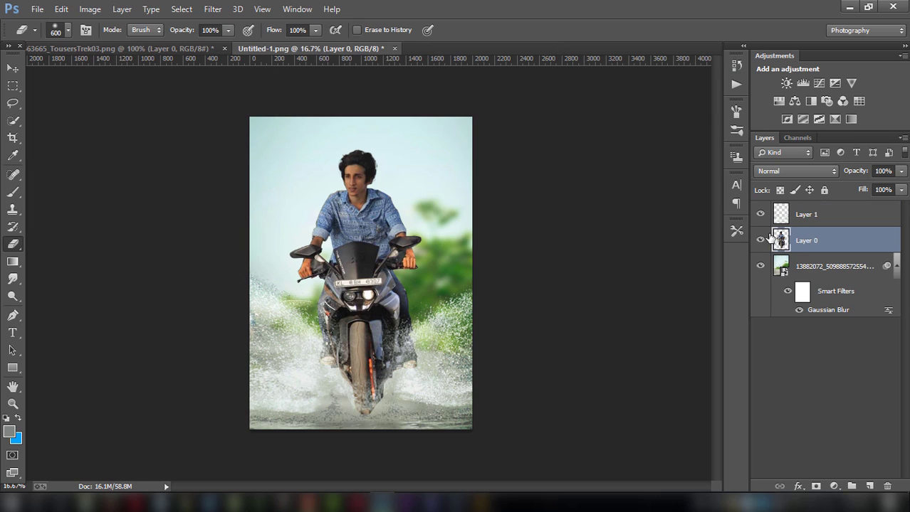
Step: Shrink the rider to about 87%, hide transform controls, and nudge him slightly up
left_click(13, 68)
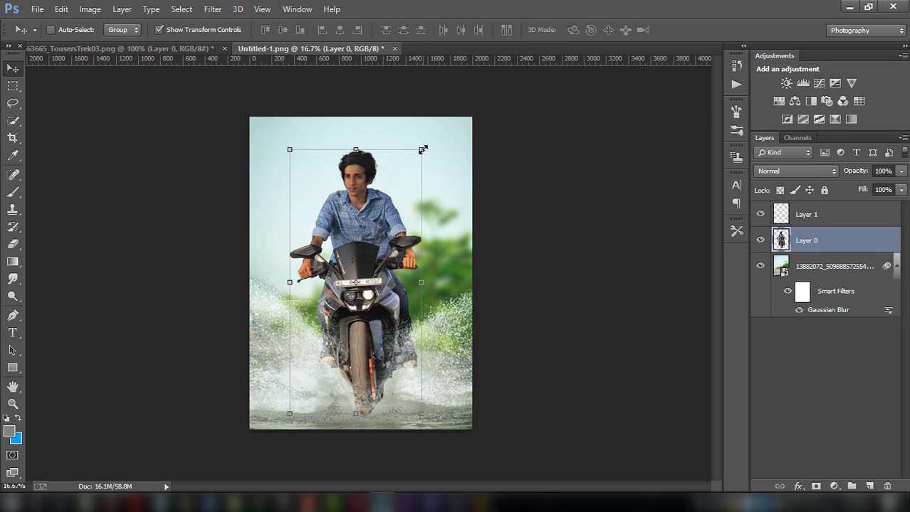
mouse_move(423, 150)
left_mouse_down()
mouse_move(379, 176)
mouse_move(384, 206)
left_mouse_up()
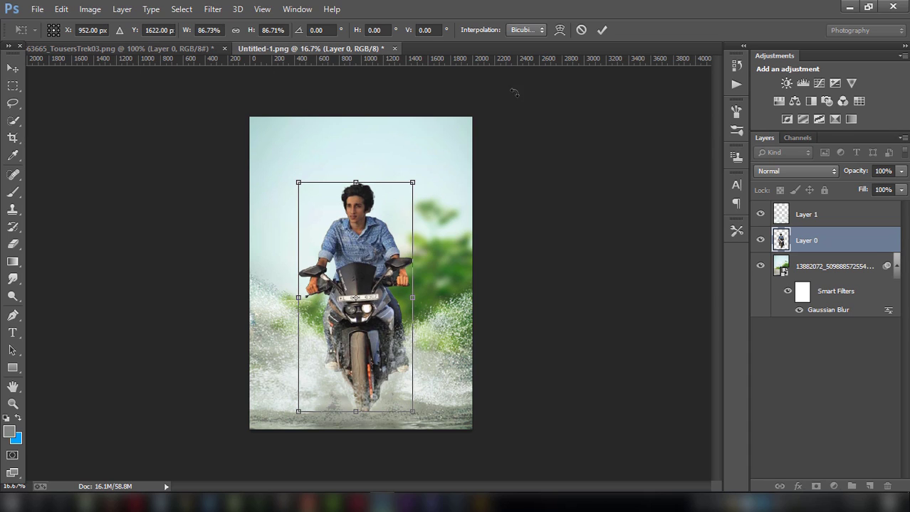
left_click(602, 30)
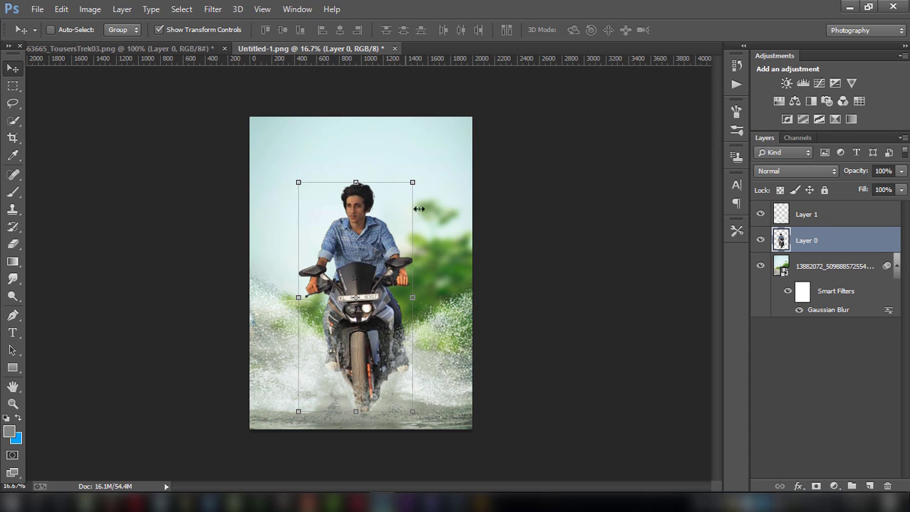
left_click(160, 30)
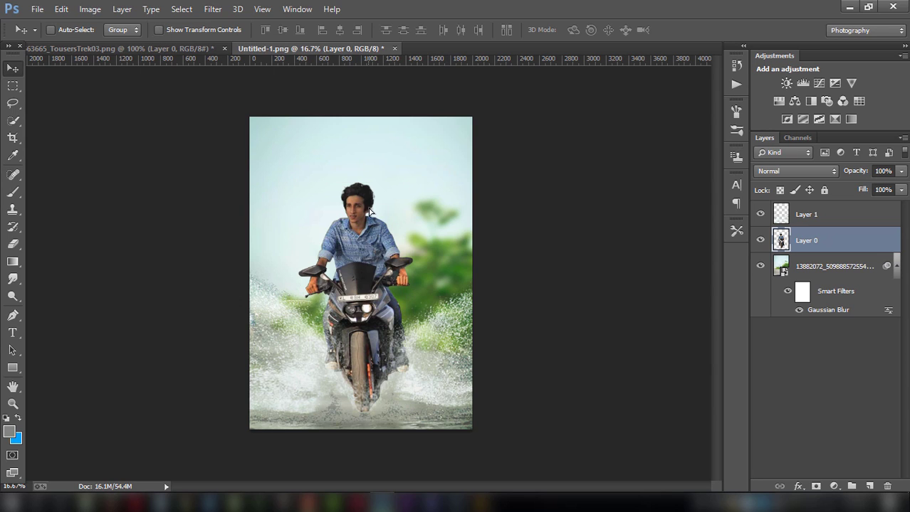
left_click_drag(369, 210, 369, 209)
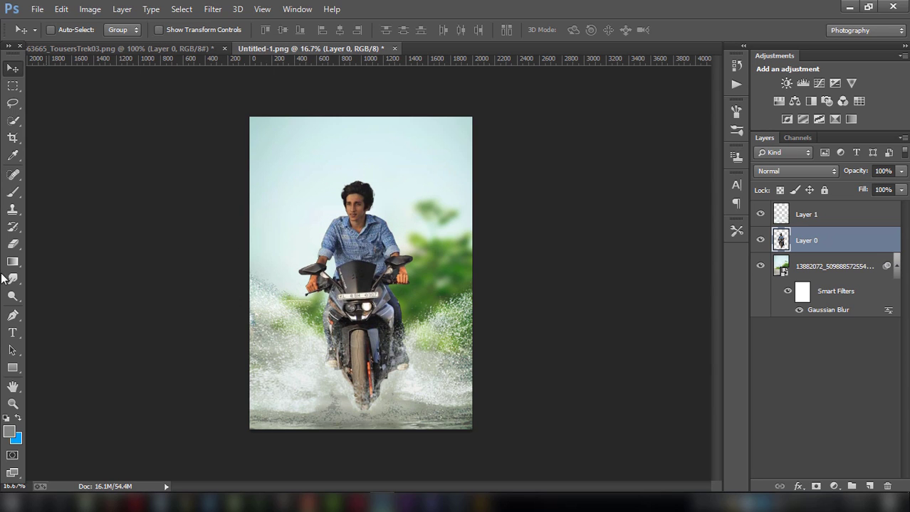
Step: Erase the bottom of the rider's front tyre with a 175-size eraser
left_click(12, 244)
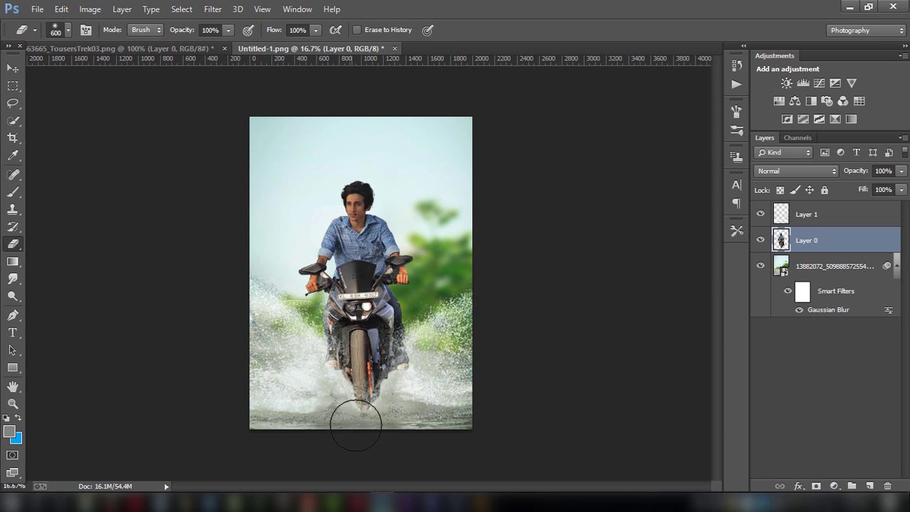
key("bracketleft")
key("bracketleft")
key("bracketleft")
key("bracketleft")
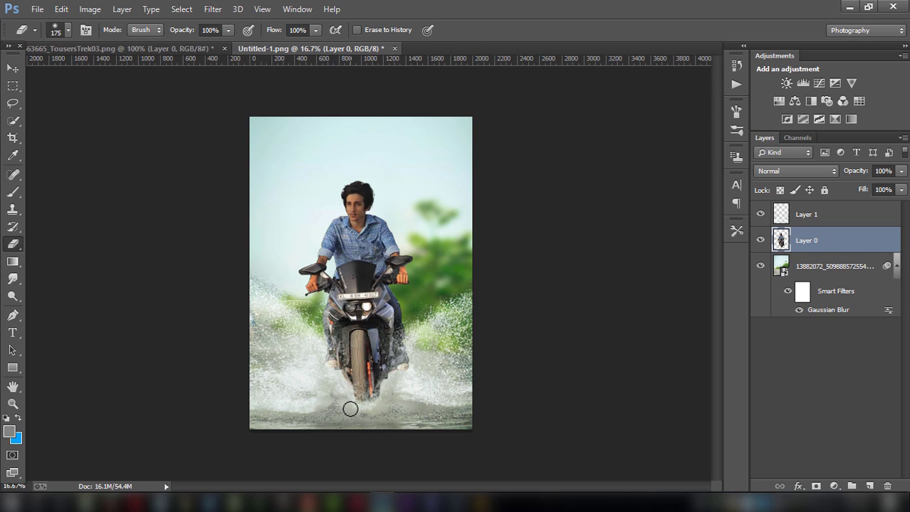
left_click(14, 69)
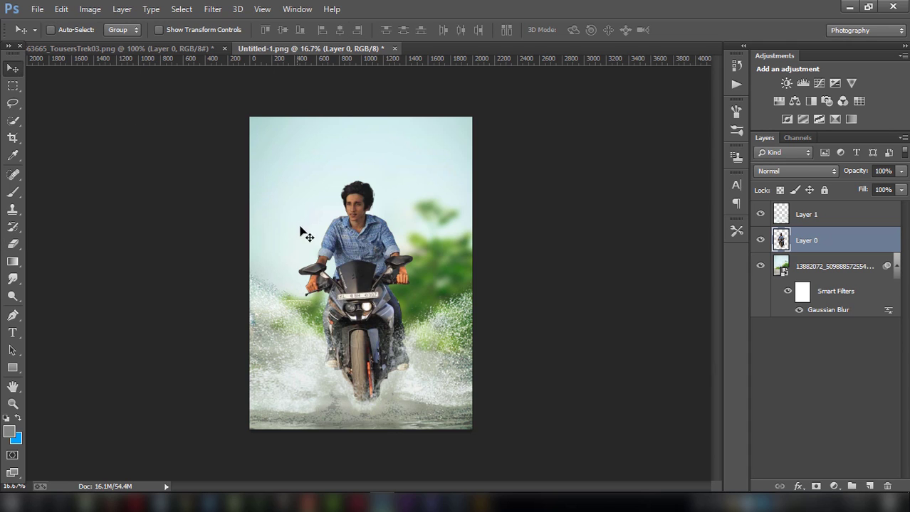
Step: Move the rider down 96 px and shift the blurred background upward
left_click_drag(352, 262, 347, 269)
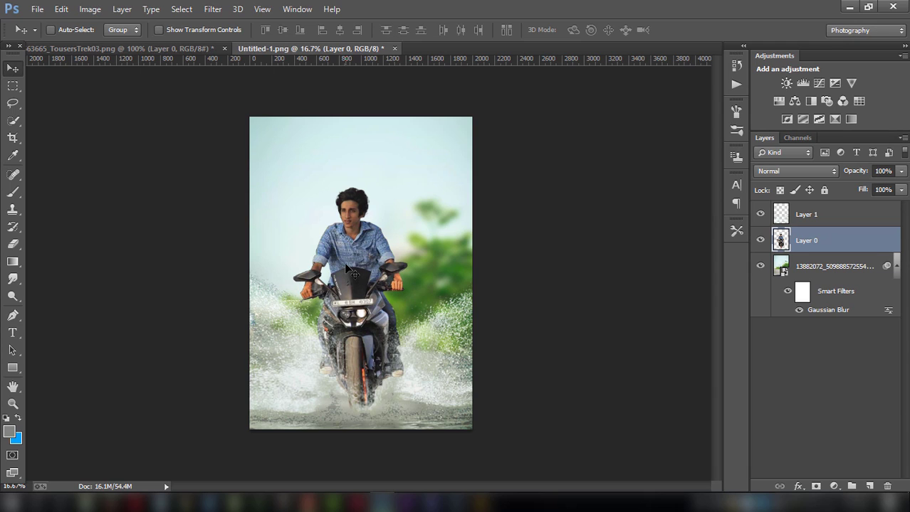
left_click(802, 272)
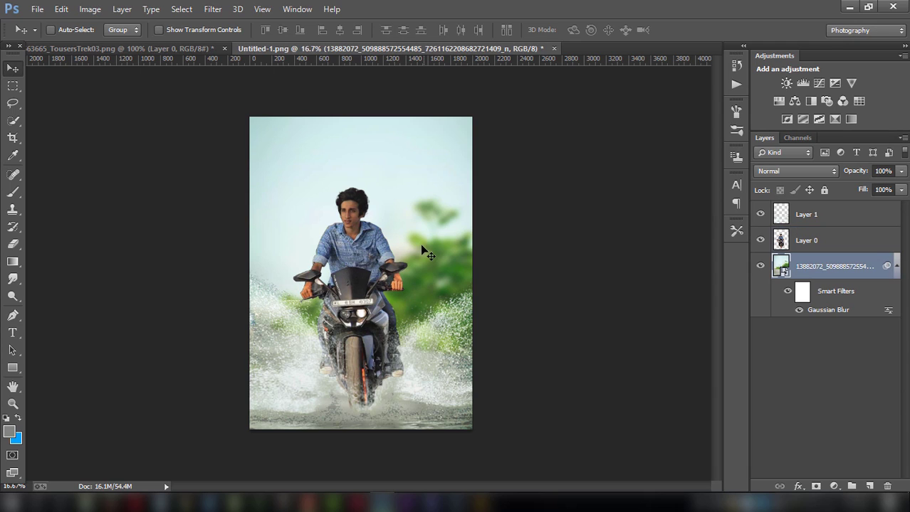
left_click_drag(420, 244, 417, 198)
Step: Place the surfer-on-a-wave photo from PNGS, enlarged, as the top layer
left_click(43, 7)
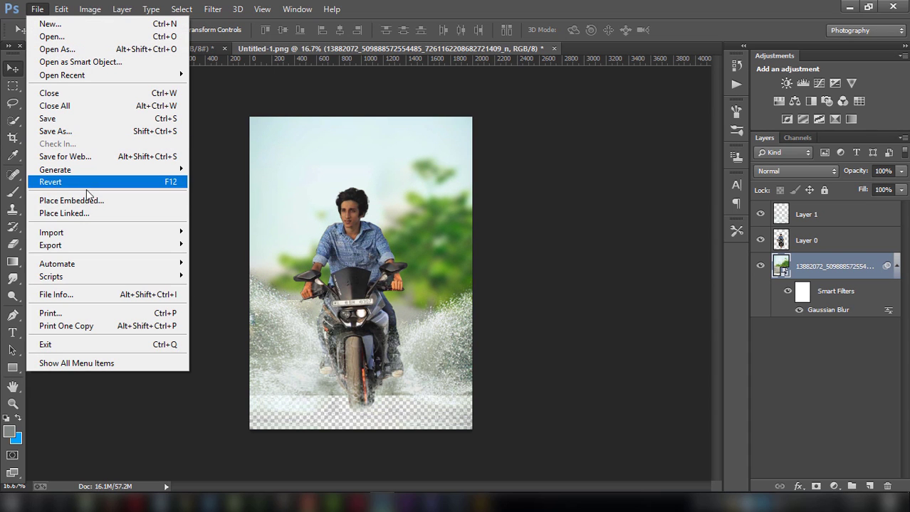
left_click(81, 201)
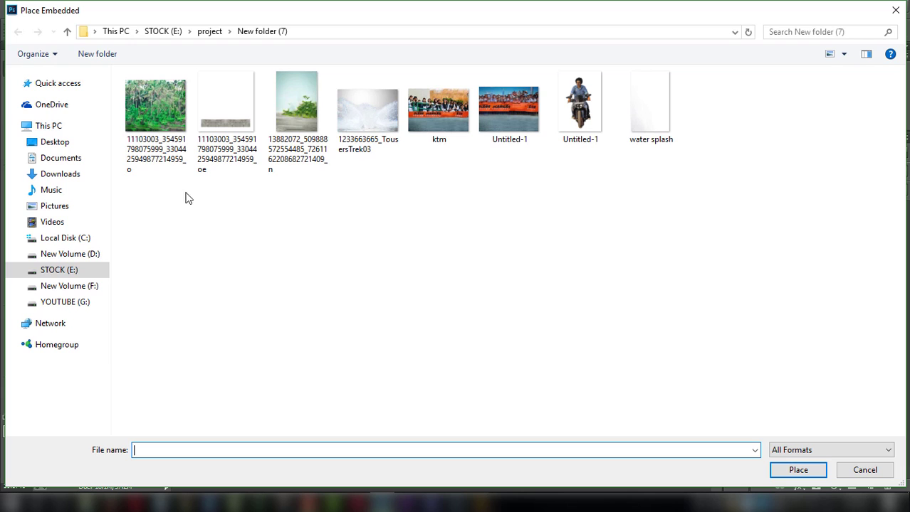
mouse_move(59, 269)
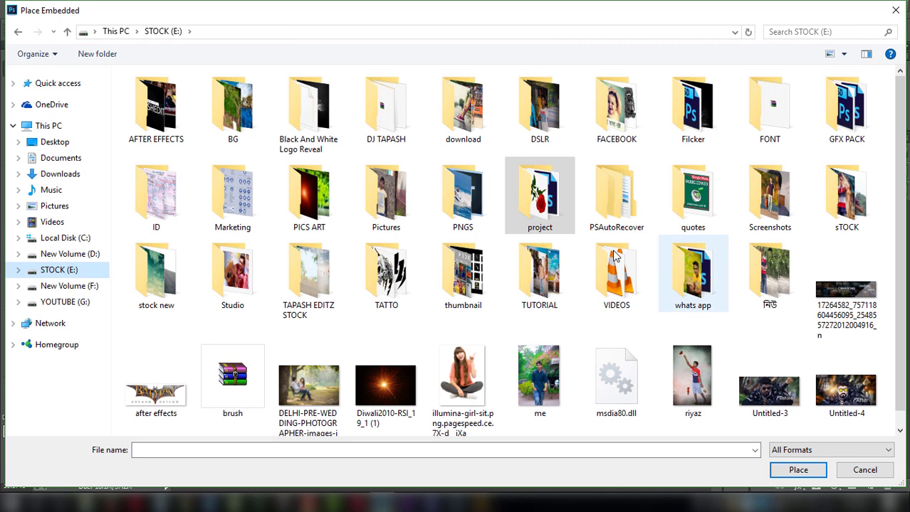
double_click(481, 206)
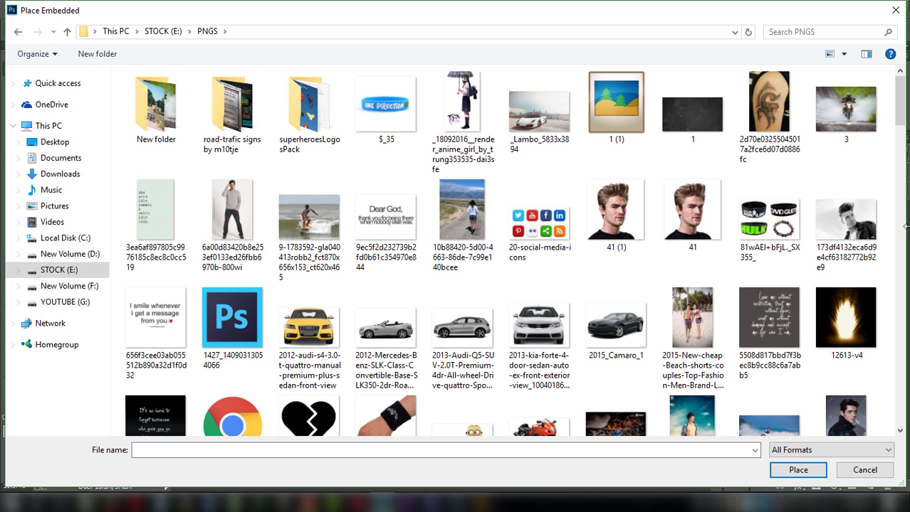
scroll(783, 107, "down", 2)
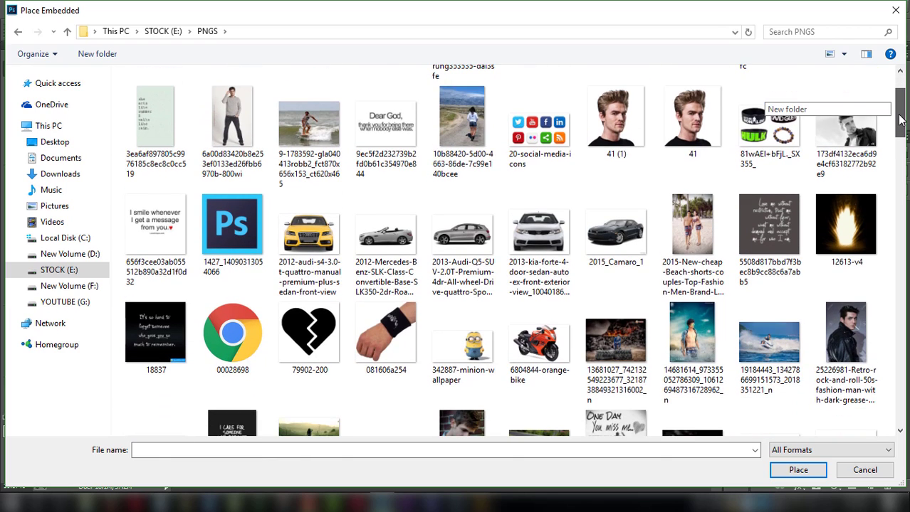
left_click(309, 125)
left_click(798, 470)
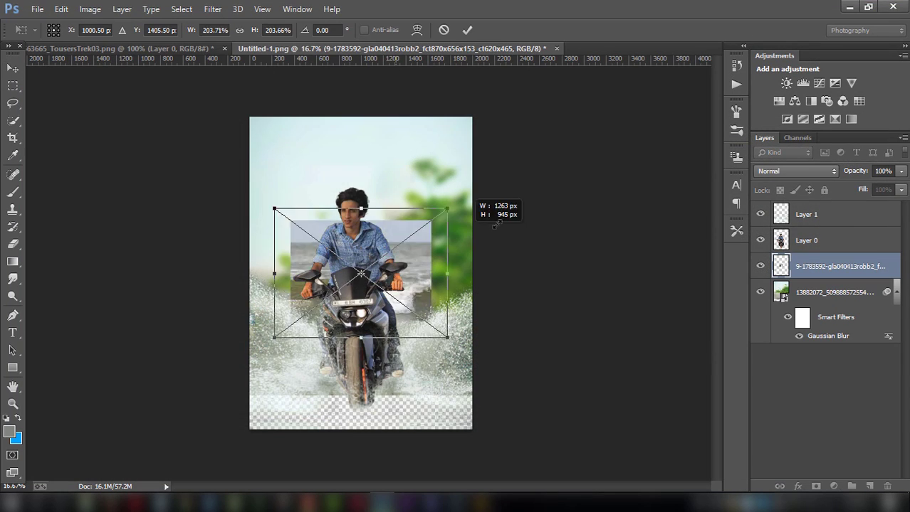
left_click_drag(396, 247, 475, 208)
right_click(438, 209)
left_click(470, 217)
left_click_drag(816, 269, 812, 217)
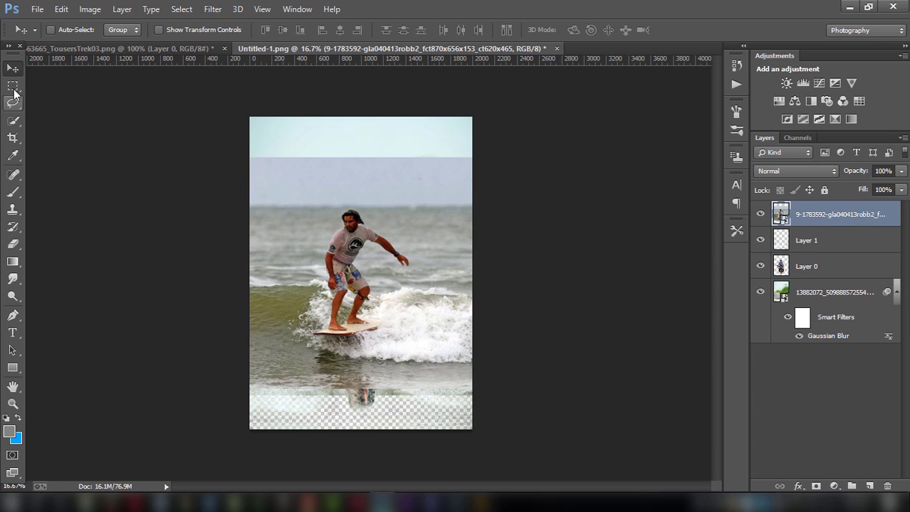
Step: Copy a rectangular strip of the surfer photo's water onto a new Layer 2
left_click(13, 88)
left_click_drag(247, 348, 474, 385)
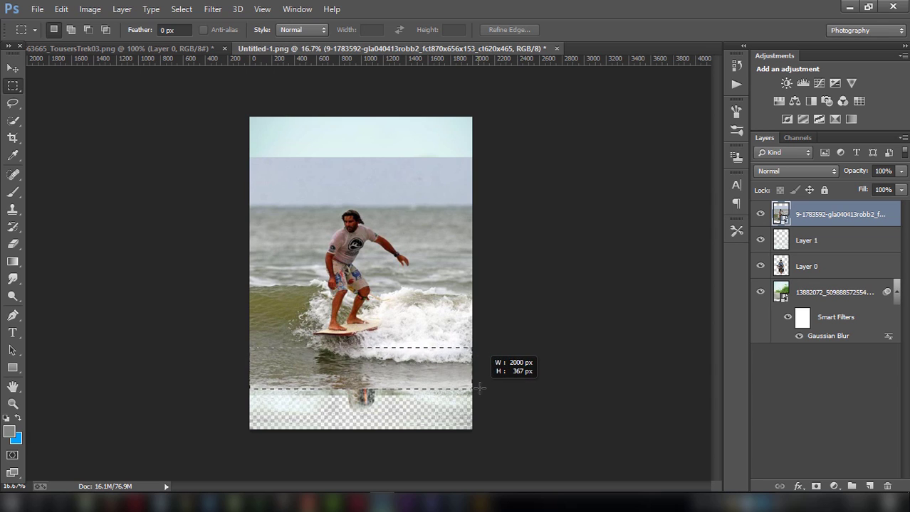
right_click(451, 384)
left_click(539, 204)
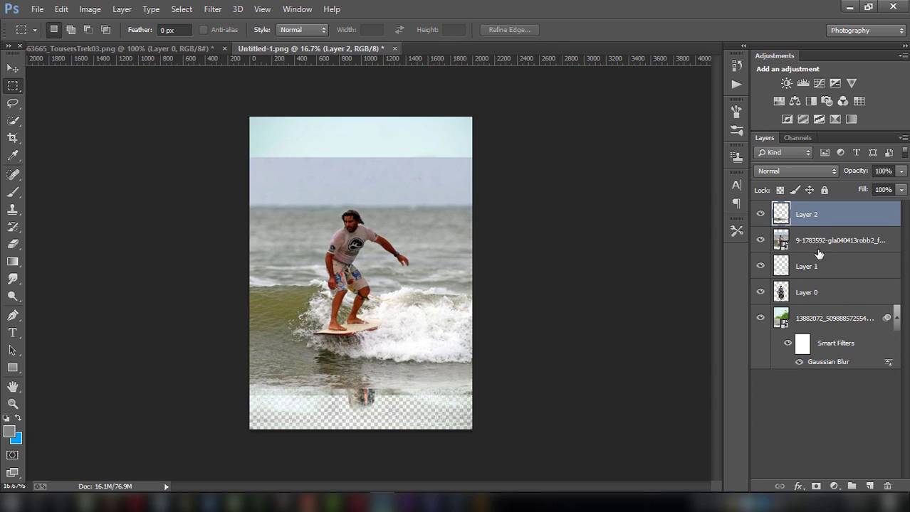
Step: Delete the surfer photo layer, confirming with Yes
left_click(811, 242)
left_click(886, 486)
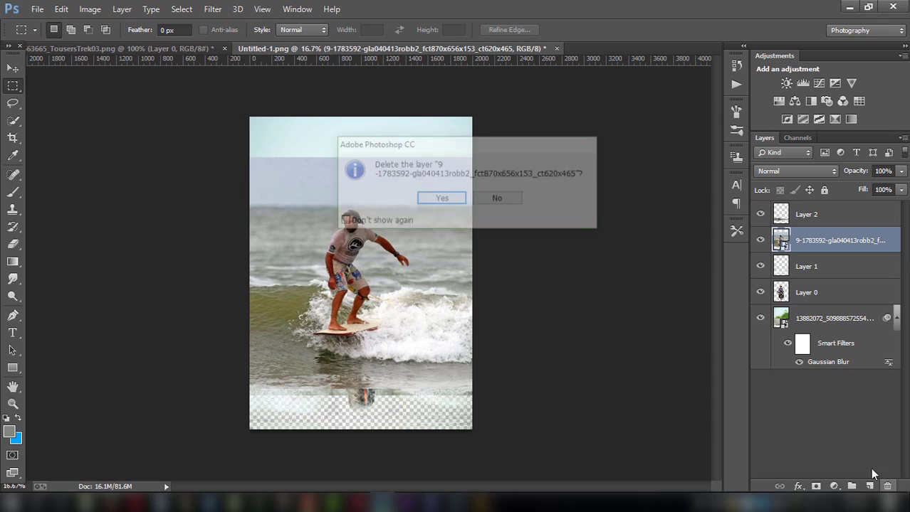
left_click(452, 198)
Step: Undo a stray splash move and drag the Layer 2 water strip to the canvas bottom
left_click(20, 68)
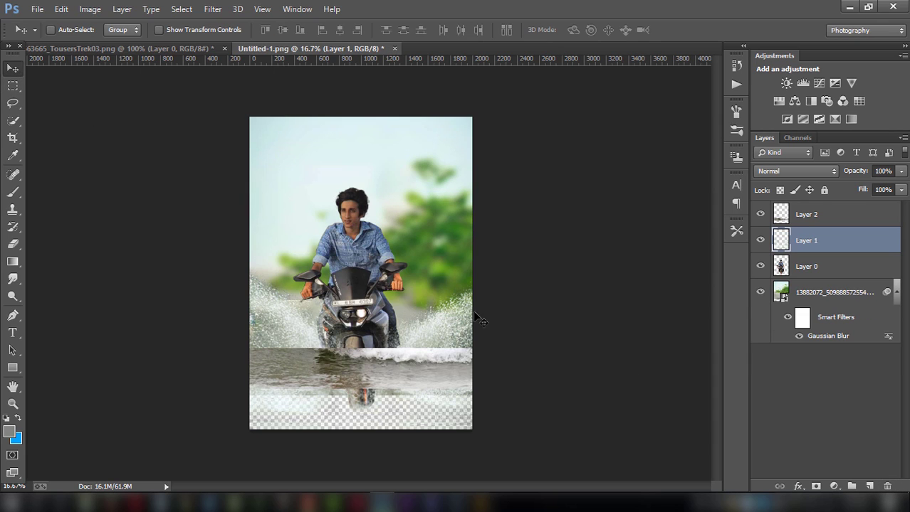
left_click_drag(439, 371, 436, 391)
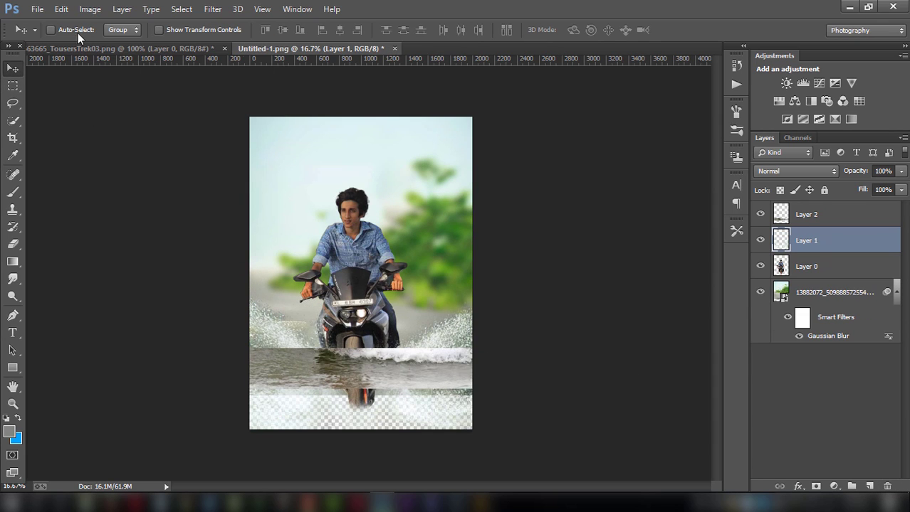
left_click(61, 9)
left_click(107, 33)
left_click(807, 224)
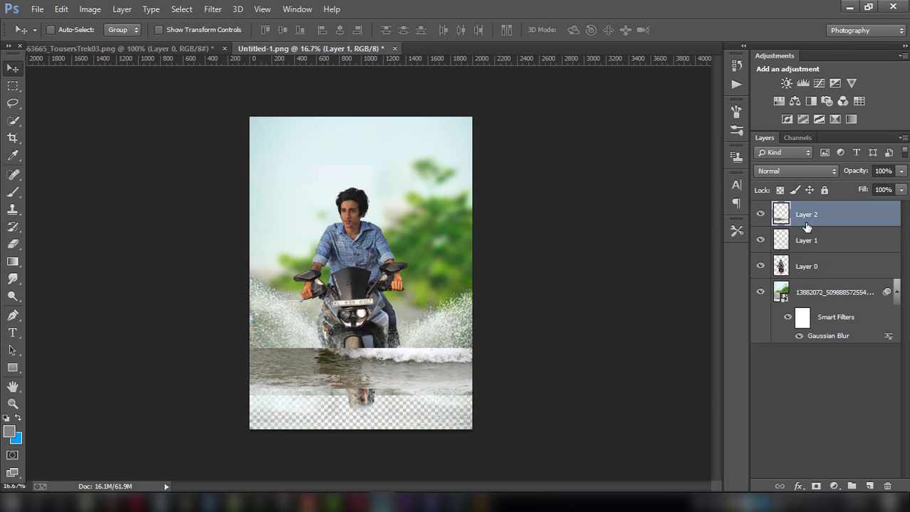
left_click_drag(353, 415, 384, 424)
left_click(13, 243)
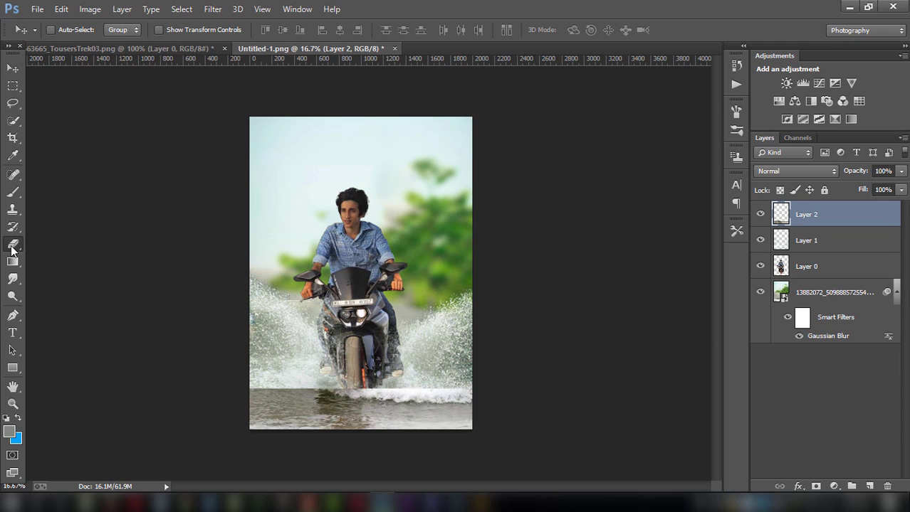
Step: Erase Layer 2's hard top edge with a 500 px eraser, undo one stroke, then duplicate the layer
left_click_drag(265, 383, 546, 384)
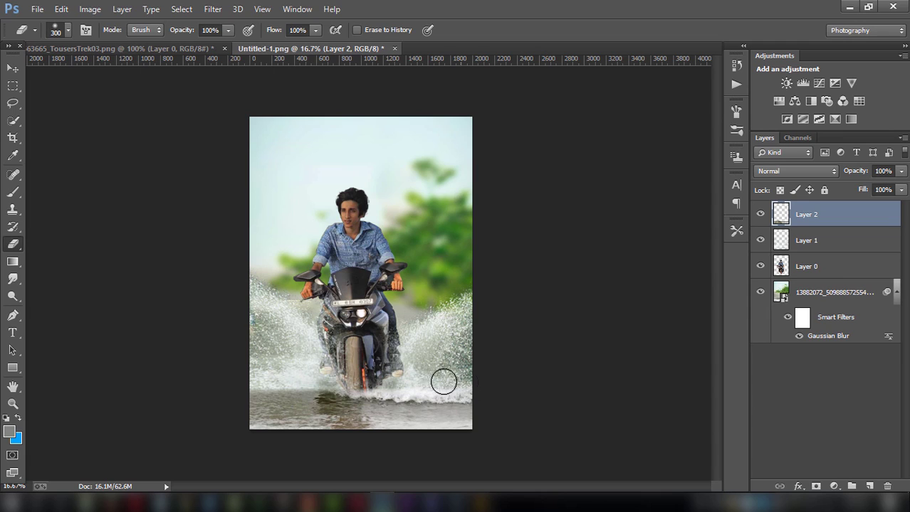
key("bracketright")
key("bracketright")
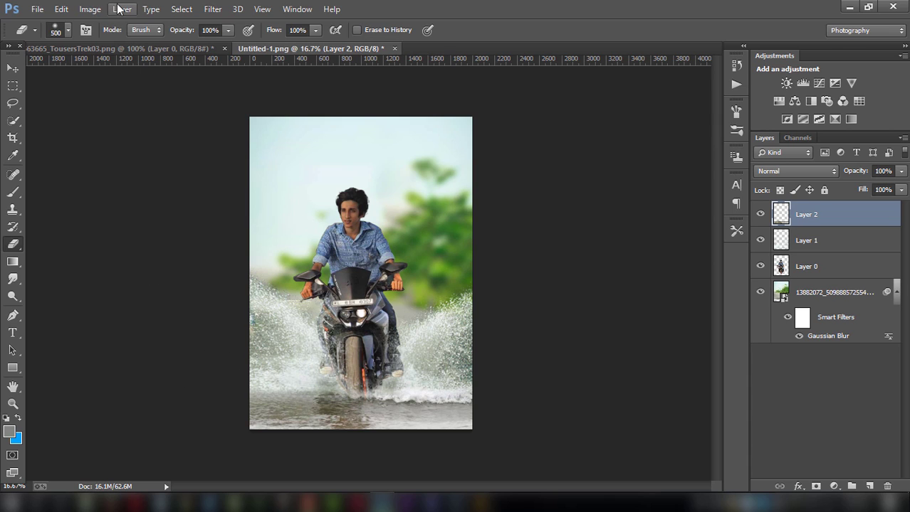
left_click(61, 8)
left_click(91, 37)
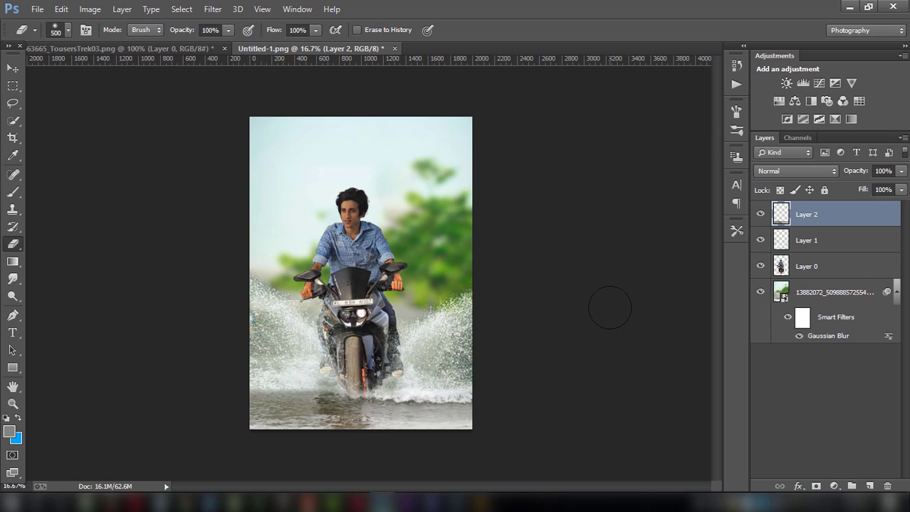
key("ctrl+j")
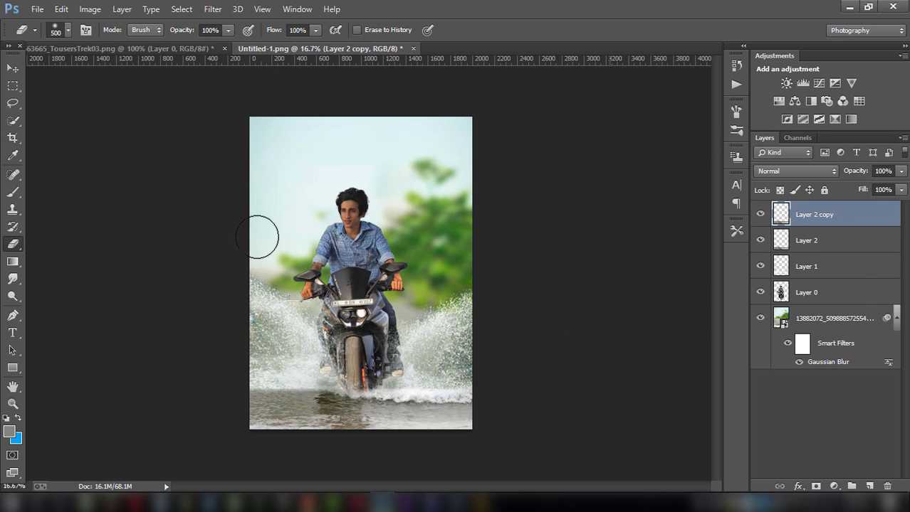
Step: Flip the copied water strip horizontally with Free Transform and apply the flip
left_click(12, 69)
left_click(166, 30)
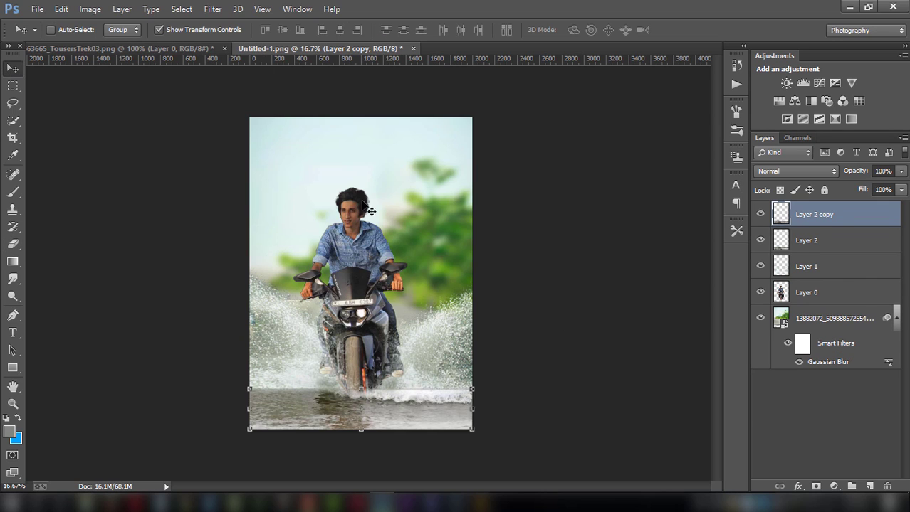
left_click(472, 389)
right_click(457, 404)
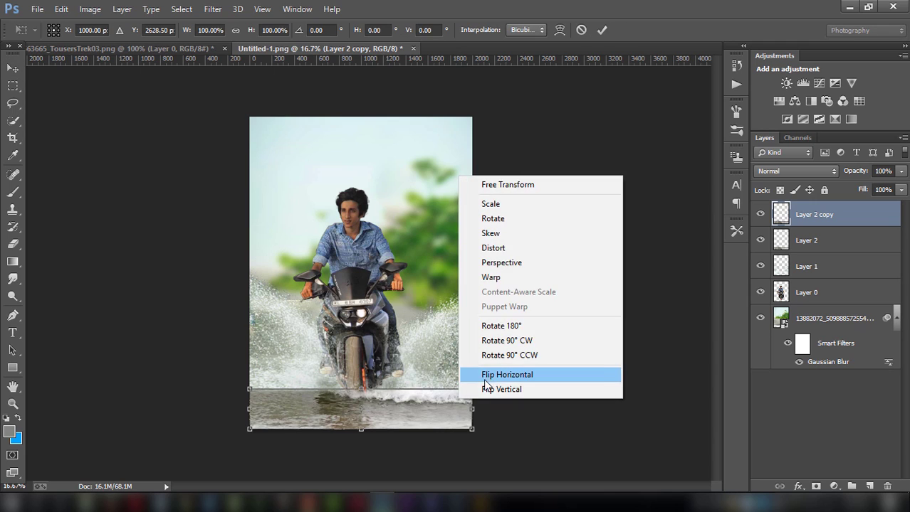
left_click(487, 375)
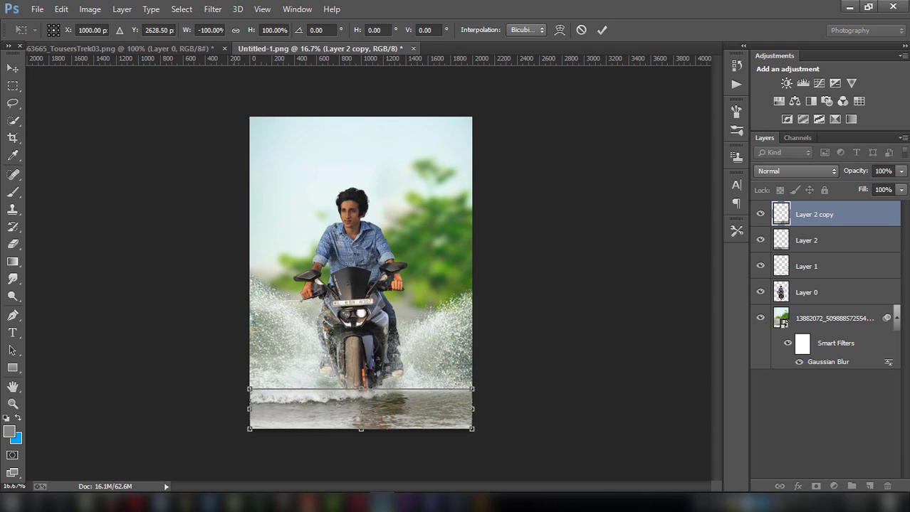
left_click(10, 249)
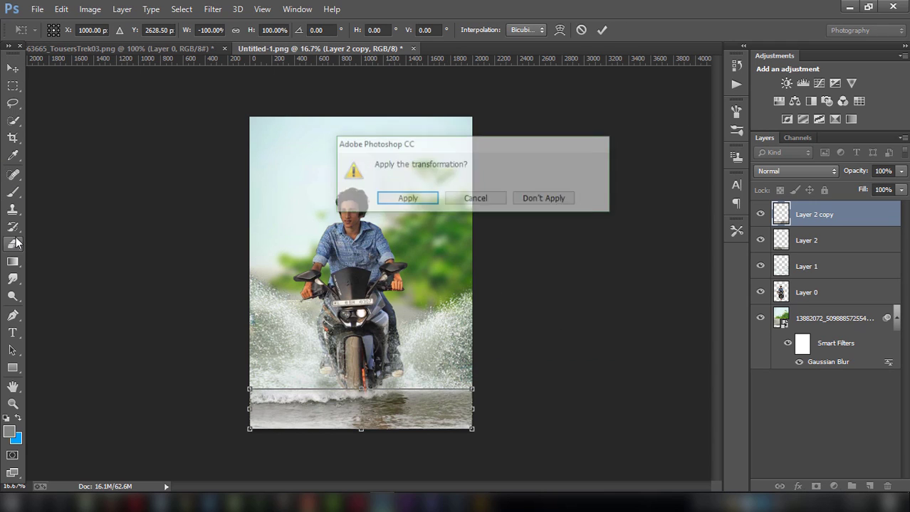
left_click(402, 198)
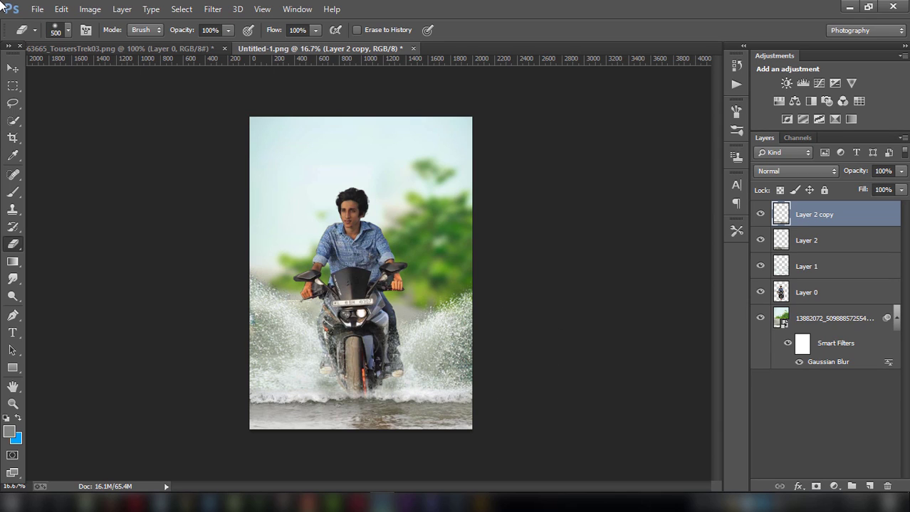
Step: Merge Layer 2 into Layer 2 copy
left_click(808, 242, "ctrl")
right_click(809, 242)
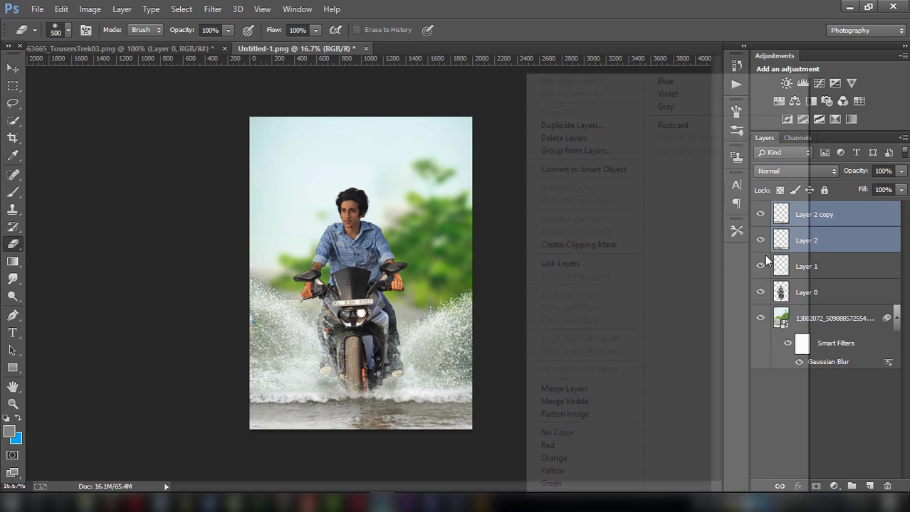
left_click(590, 384)
Step: Give the merged water strip a midtone Color Balance of about −15, +10, −3
left_click(90, 8)
mouse_move(110, 43)
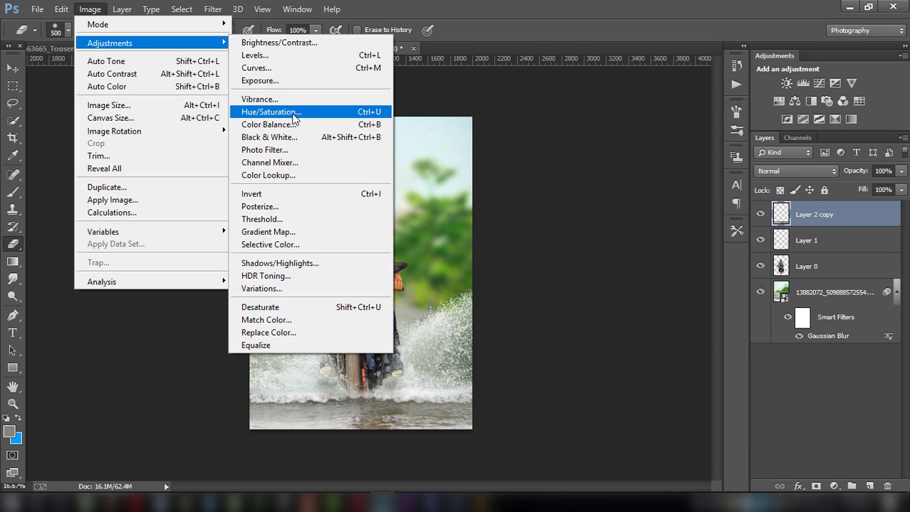
left_click(269, 124)
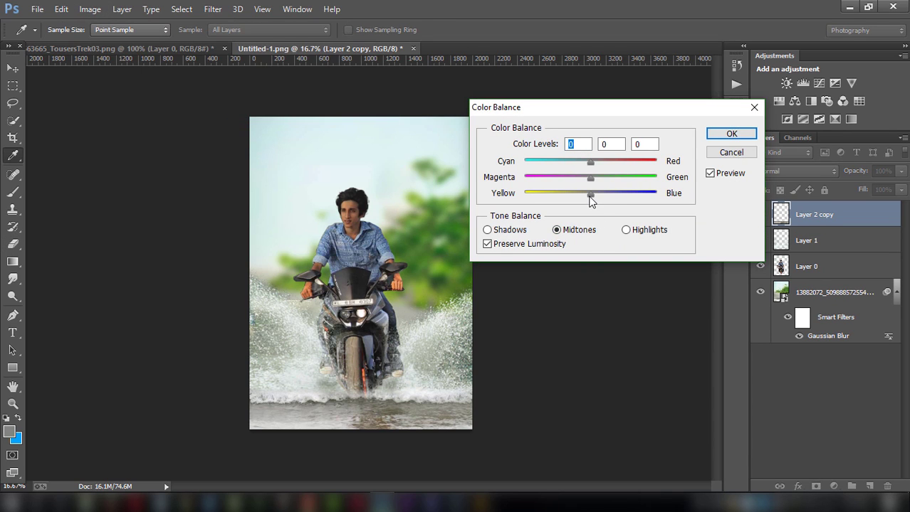
mouse_move(590, 195)
left_mouse_down()
mouse_move(608, 200)
mouse_move(590, 193)
left_mouse_up()
mouse_move(599, 177)
left_mouse_down()
mouse_move(557, 160)
mouse_move(587, 160)
left_mouse_up()
left_click(739, 132)
key("e")
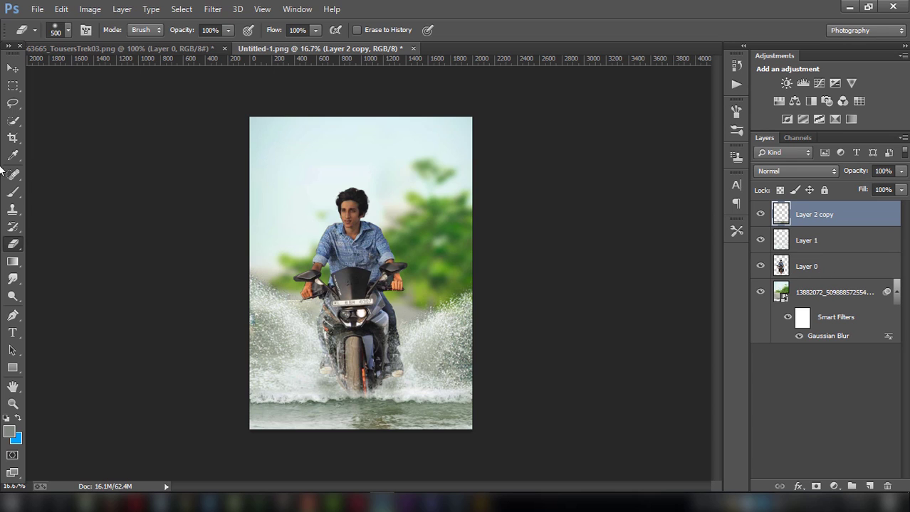
Step: Drag the crop box's bottom, top and top corners outward, then commit the crop
left_click(12, 138)
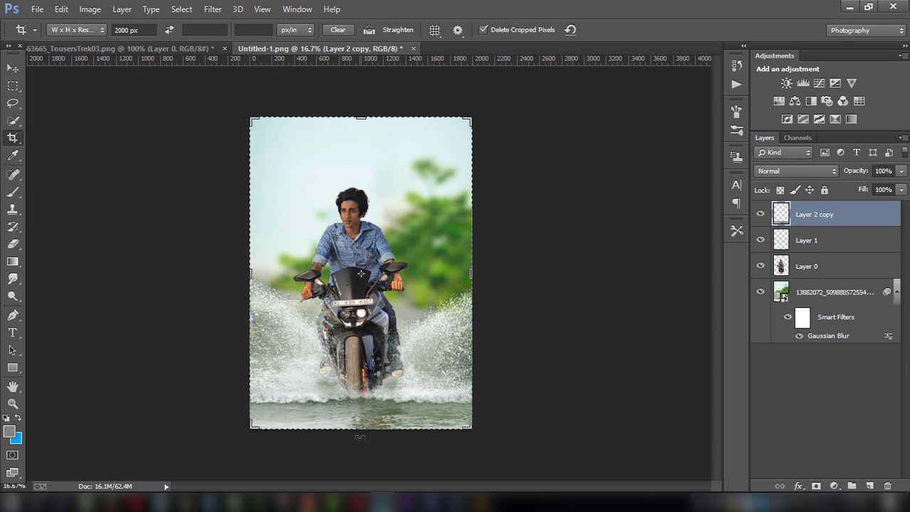
left_click_drag(361, 427, 361, 429)
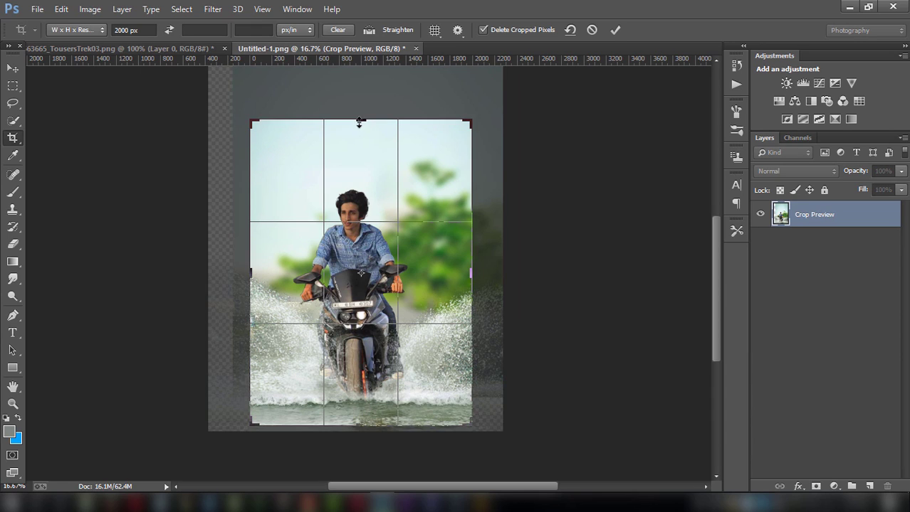
left_click_drag(359, 123, 359, 114)
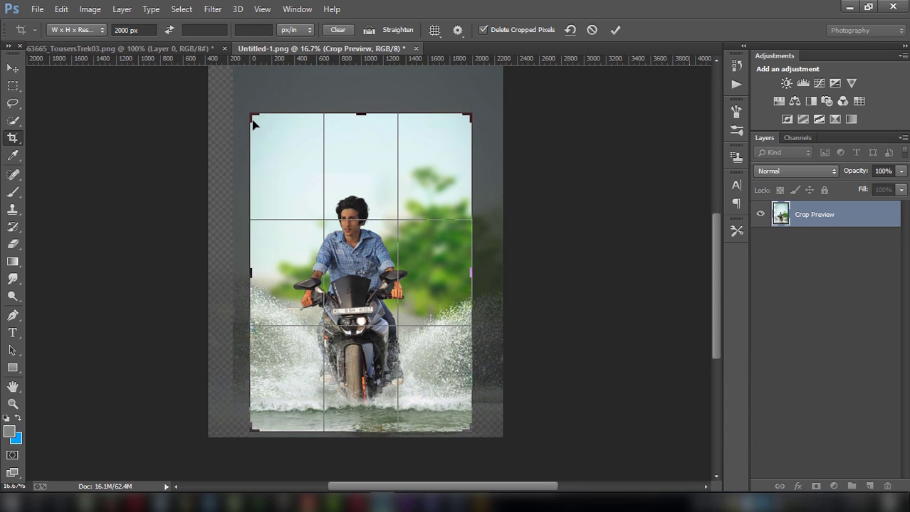
mouse_move(253, 124)
left_mouse_down()
mouse_move(244, 118)
mouse_move(255, 115)
left_mouse_up()
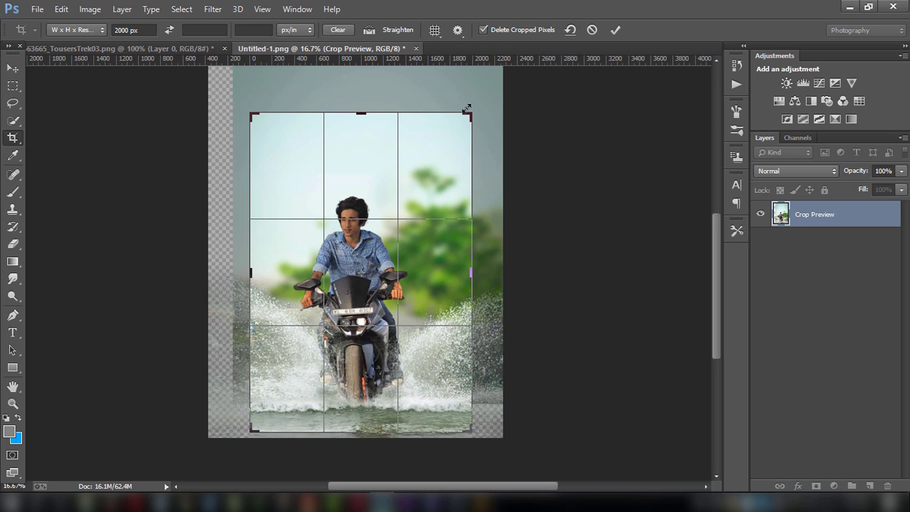
left_click_drag(467, 111, 468, 104)
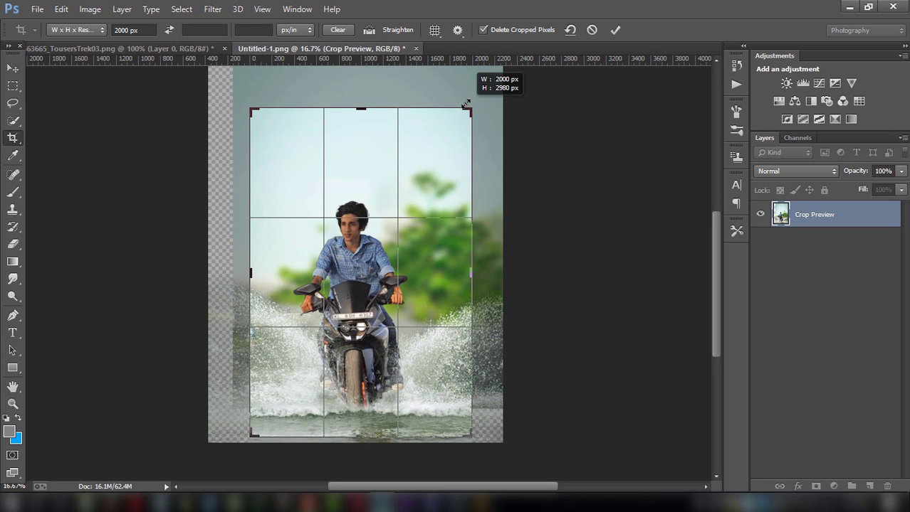
left_click(614, 30)
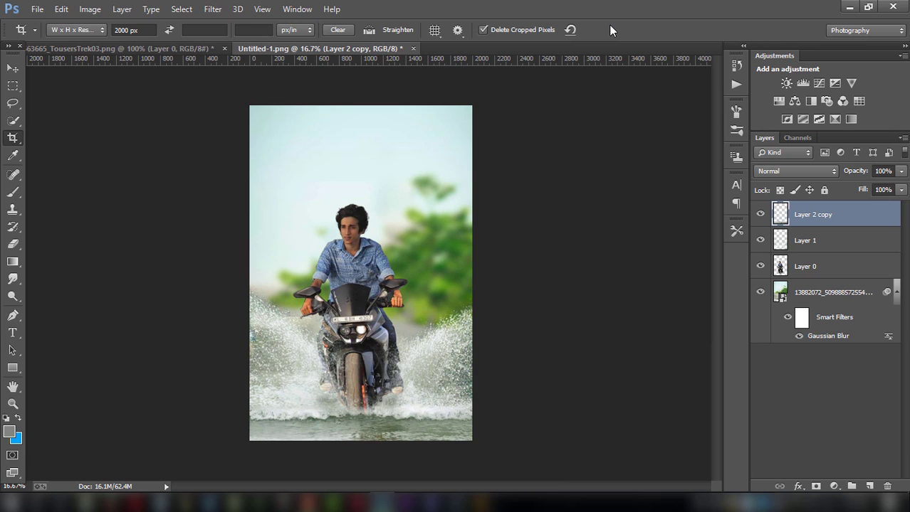
Step: On Layer 0, raise Camera Raw Whites to +25 and lift Highlights
left_click(861, 241)
left_click(833, 267)
left_click(220, 10)
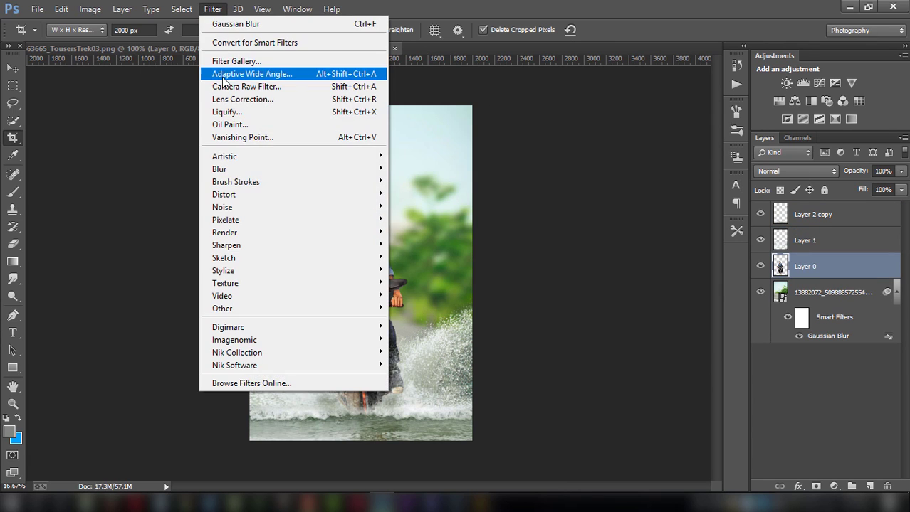
left_click(226, 85)
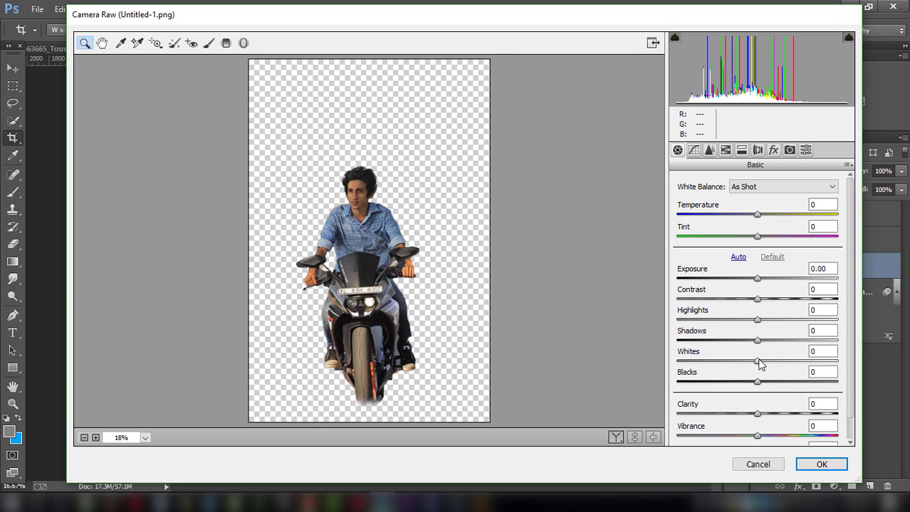
left_click_drag(757, 362, 777, 362)
mouse_move(757, 320)
left_mouse_down()
mouse_move(788, 319)
mouse_move(774, 340)
left_mouse_up()
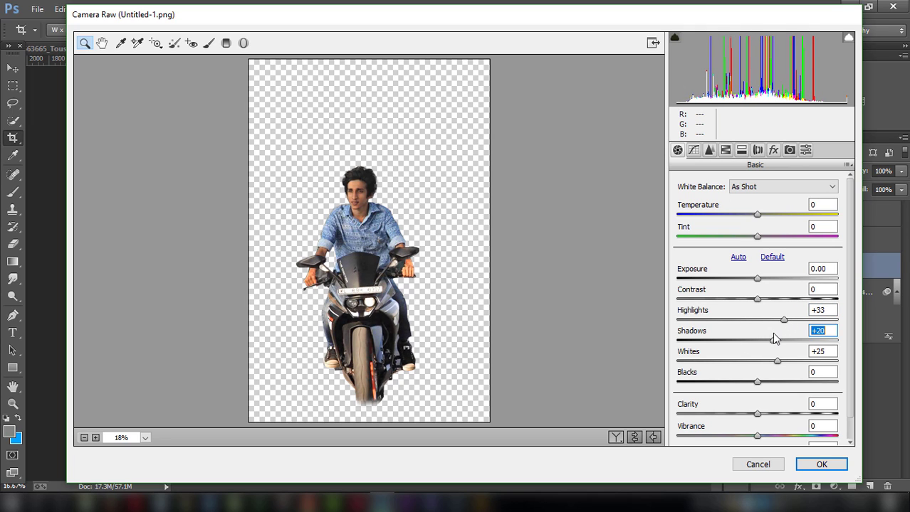
Step: Set HSL Luminance Oranges to +33 and apply the Camera Raw edits
left_click(708, 150)
left_click(725, 152)
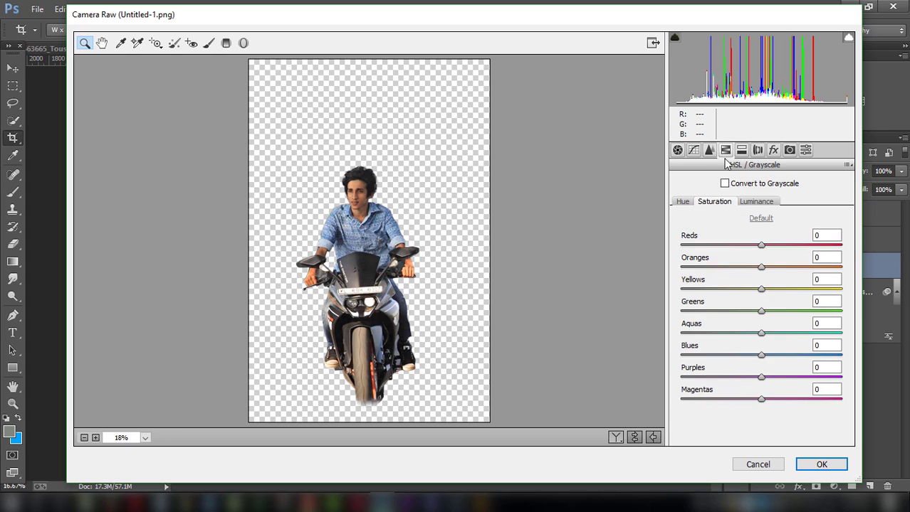
left_click(756, 202)
left_click_drag(761, 268, 788, 268)
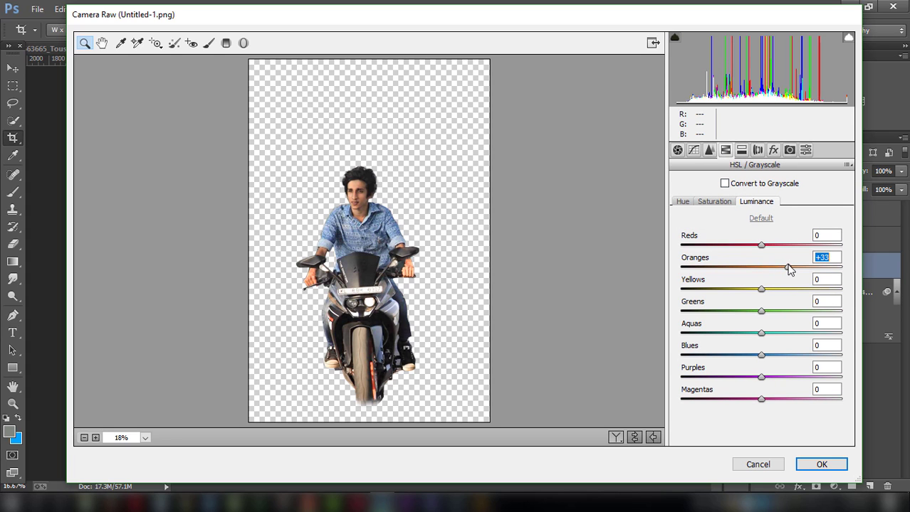
left_click(821, 464)
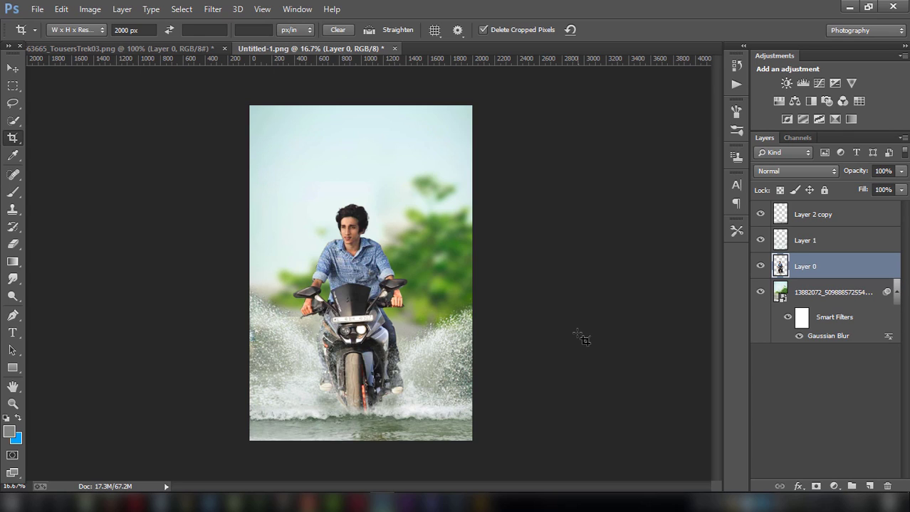
Step: Check the water and splash layers' visibility, then merge Layer 1 with Layer 2 copy
left_click(803, 235)
left_click(760, 214)
left_click(760, 214)
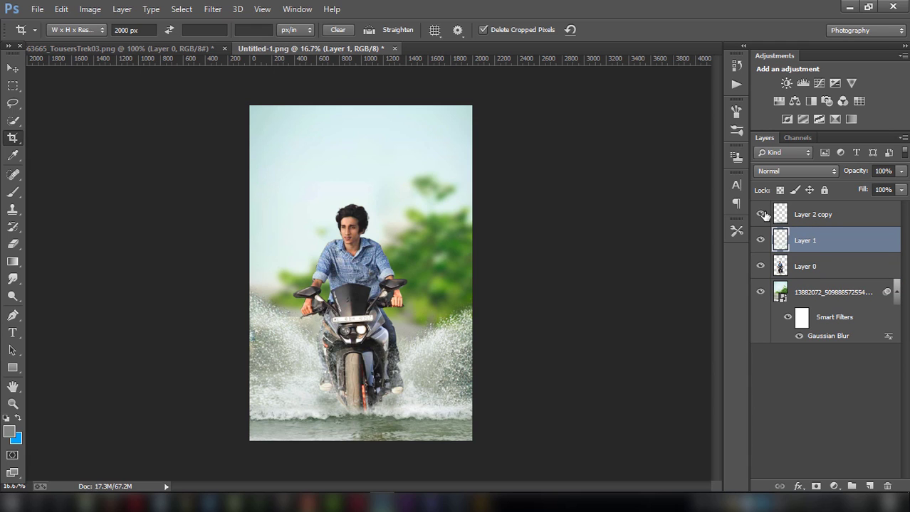
left_click(761, 240)
left_click(760, 240)
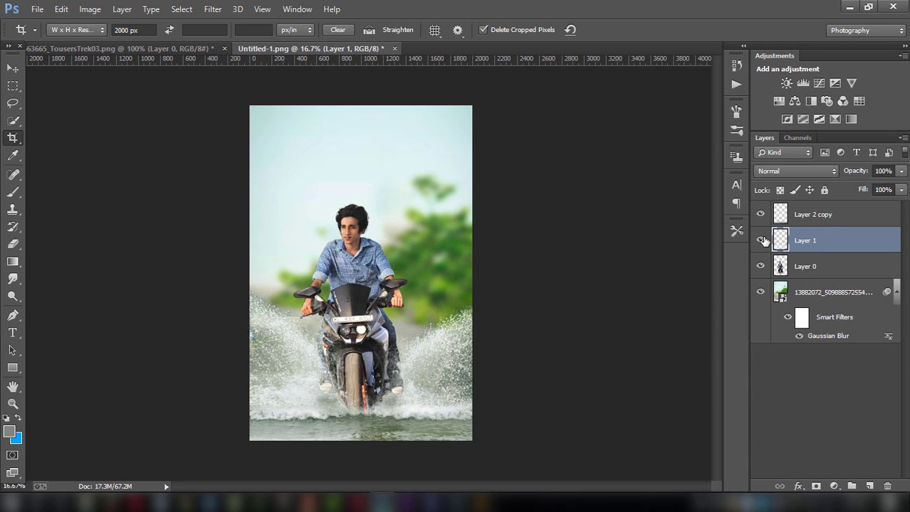
left_click(814, 217, "shift")
right_click(813, 217)
left_click(604, 388)
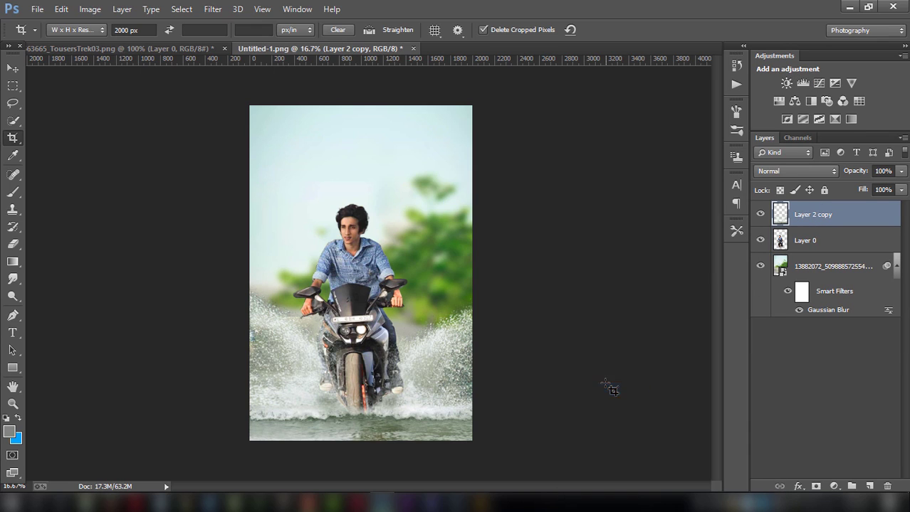
Step: Apply a midtone Color Balance of −33, −7, −26 to the merged layer
left_click(91, 9)
mouse_move(109, 43)
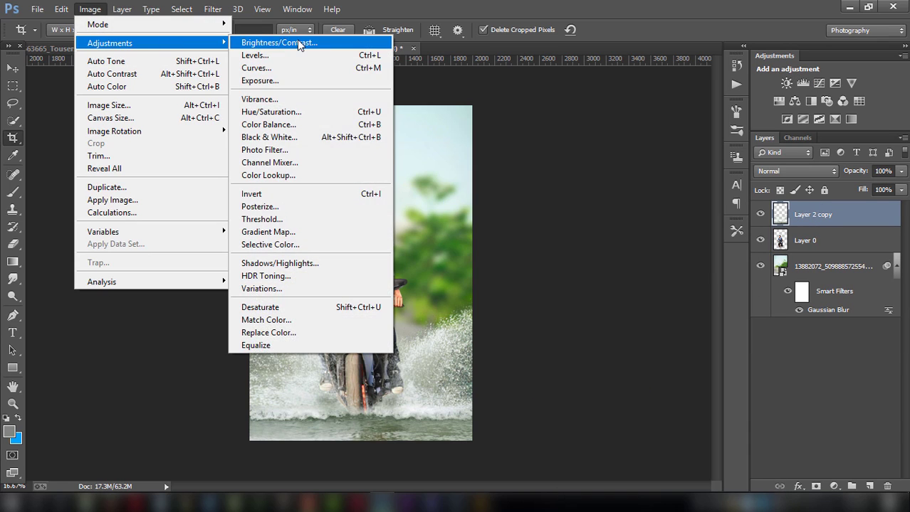
left_click(300, 127)
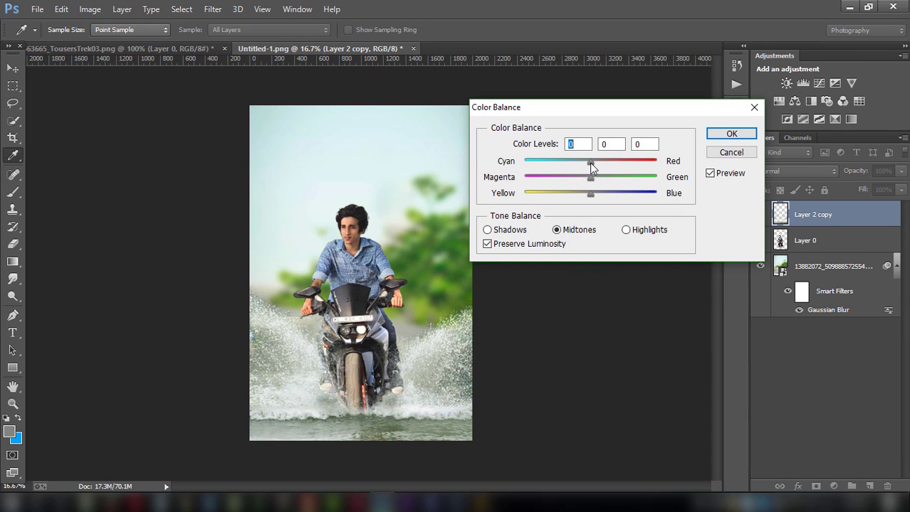
left_click_drag(563, 166, 555, 165)
left_click(569, 162)
mouse_move(601, 179)
left_mouse_down()
mouse_move(563, 179)
mouse_move(632, 192)
mouse_move(574, 194)
left_mouse_up()
left_click(721, 135)
key("c")
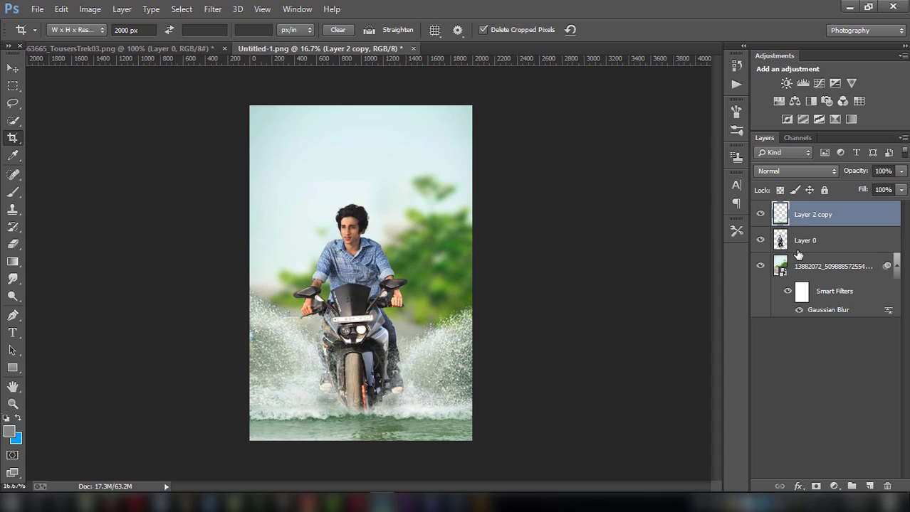
Step: Tidy the splash copy layer with the Eraser, undoing the last eraser stroke
mouse_move(805, 217)
left_mouse_down()
mouse_move(813, 242)
mouse_move(812, 211)
left_mouse_up()
left_click(13, 244)
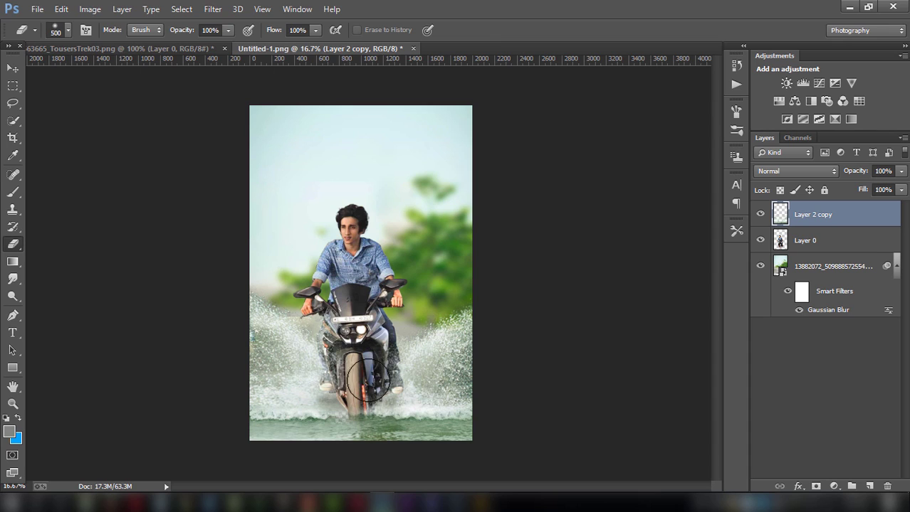
left_click(62, 10)
left_click(91, 30)
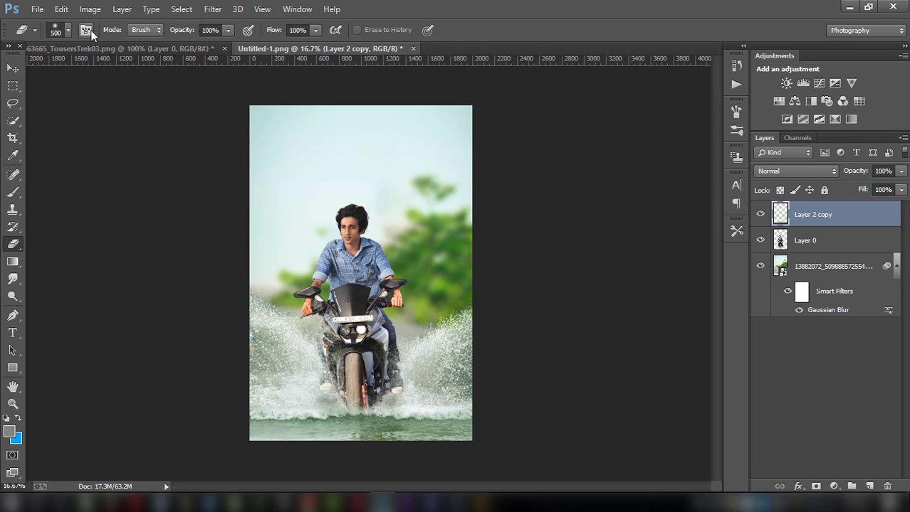
Step: Rasterize the blurred background smart-object layer
left_click(817, 269)
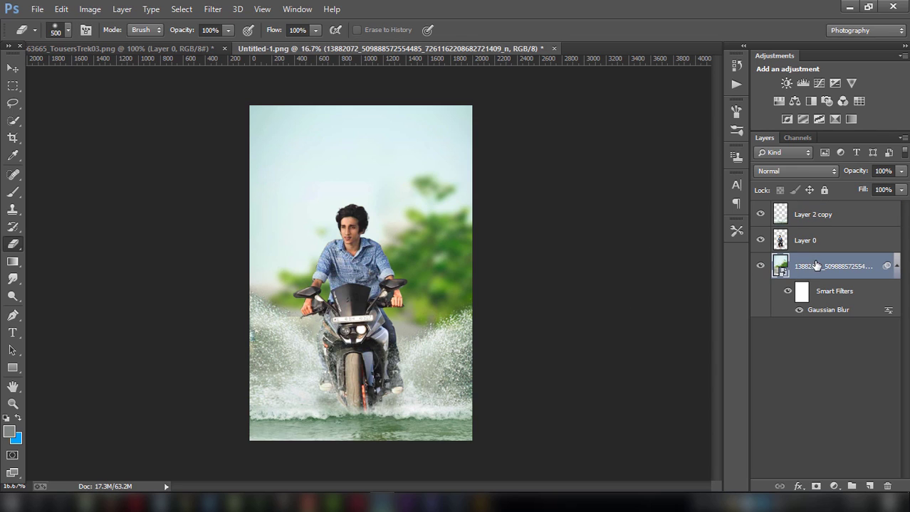
right_click(810, 262)
left_click(623, 206)
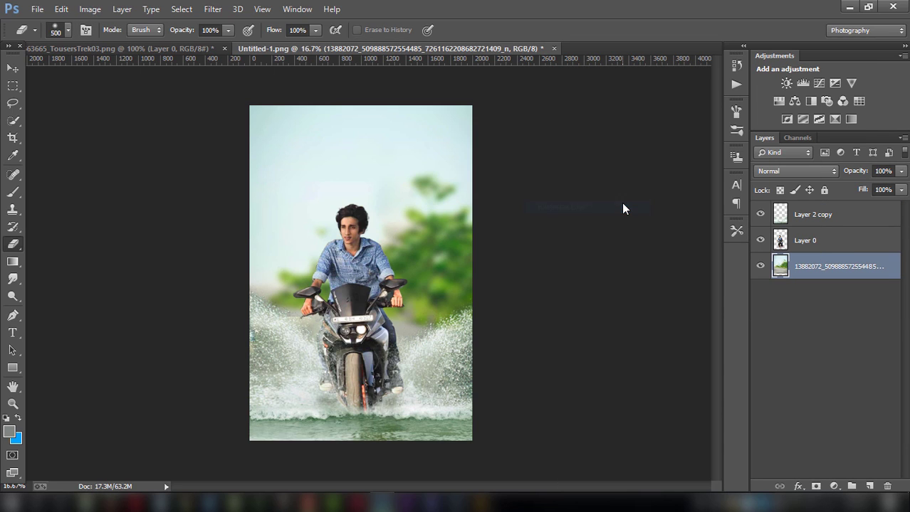
Step: Select all three layers and stamp them into a new merged Layer 1 on top
left_click(812, 241, "shift")
left_click(811, 216, "shift")
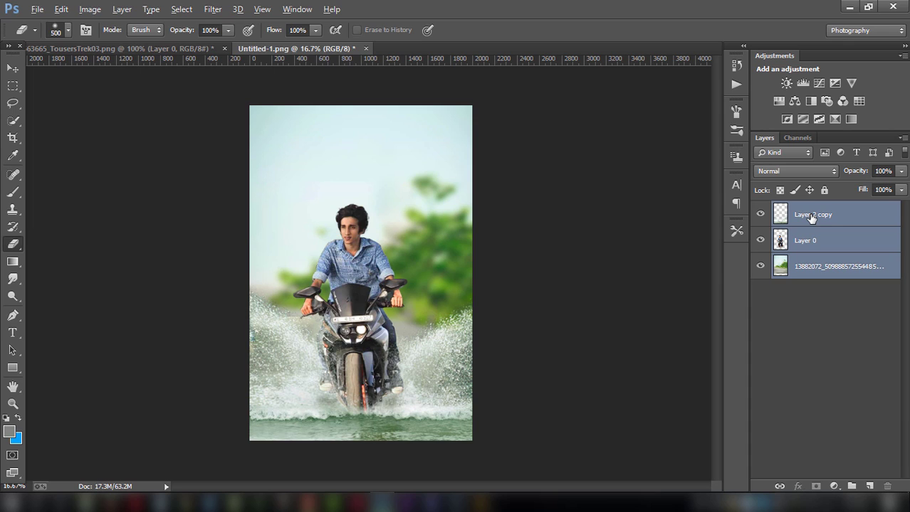
key("ctrl+shift+alt+e")
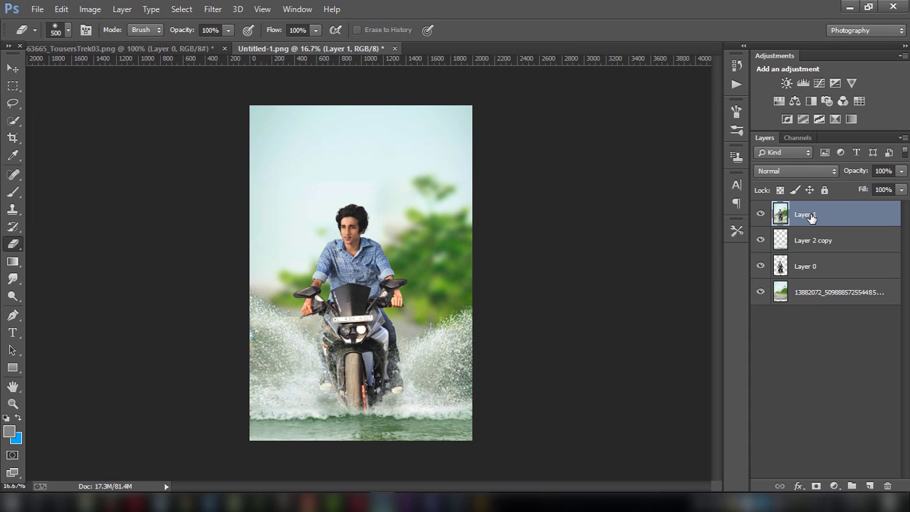
left_click(213, 9)
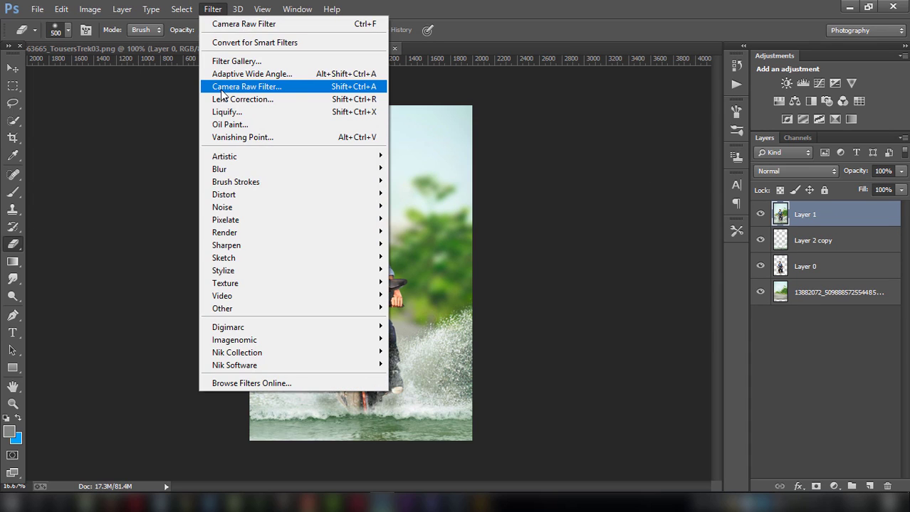
Step: In the Camera Raw Filter, adjust Blacks, add slight vibrance and luminance noise reduction
left_click(221, 87)
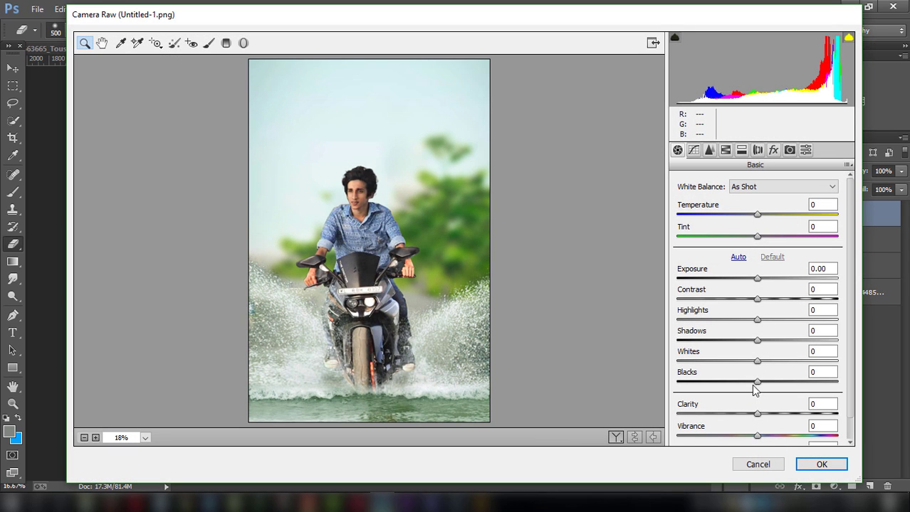
mouse_move(756, 381)
left_mouse_down()
mouse_move(767, 379)
mouse_move(723, 359)
mouse_move(741, 352)
mouse_move(715, 342)
mouse_move(772, 340)
mouse_move(743, 318)
mouse_move(774, 318)
mouse_move(736, 318)
mouse_move(741, 302)
mouse_move(760, 296)
mouse_move(751, 276)
left_mouse_up()
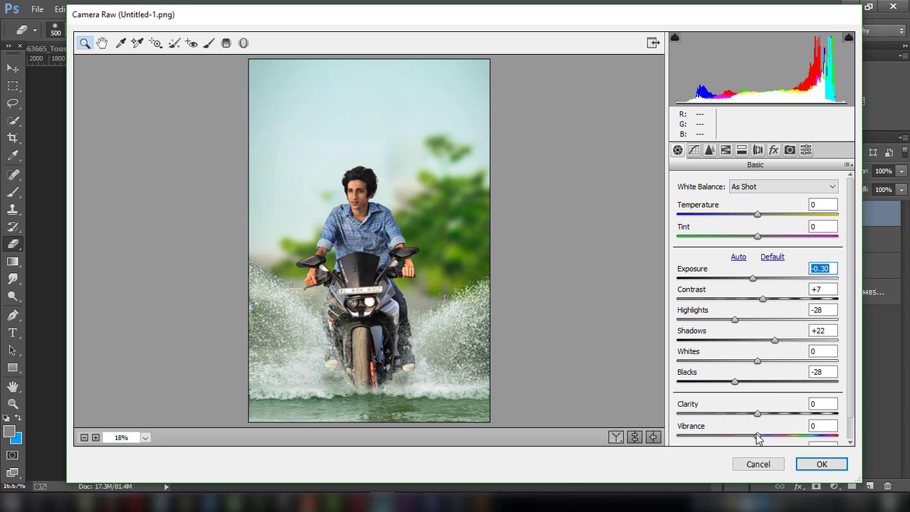
left_click_drag(757, 435, 763, 436)
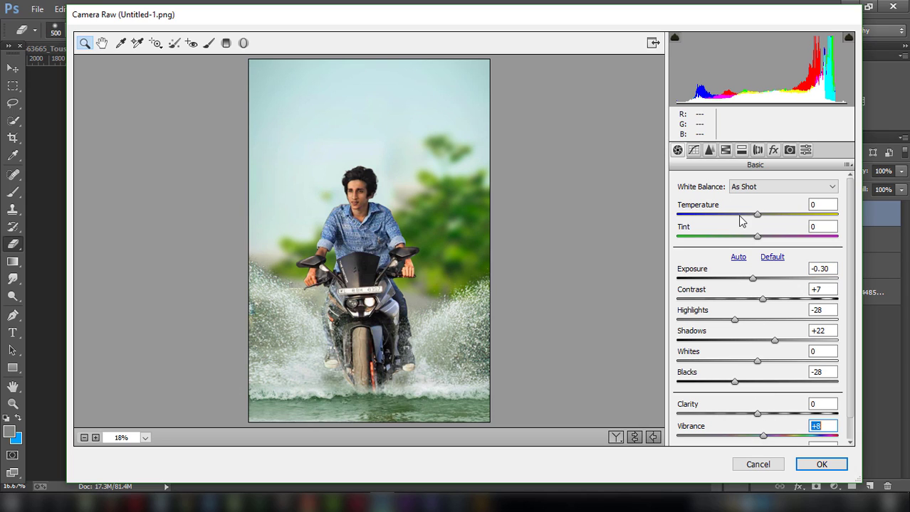
left_click(709, 151)
left_click_drag(694, 315, 697, 315)
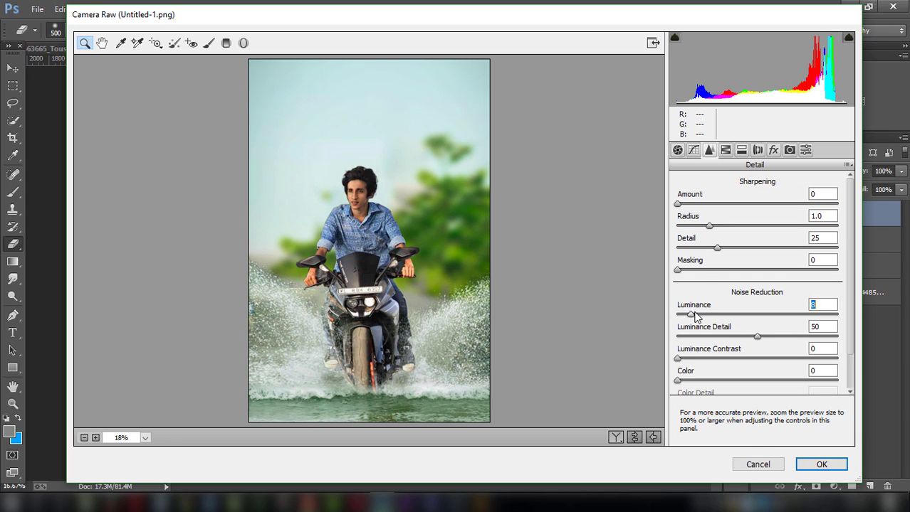
Step: Brighten yellow/orange luminance and set saturation Yellows −11, Greens +6, Aquas −89, Blues +44
left_click(725, 150)
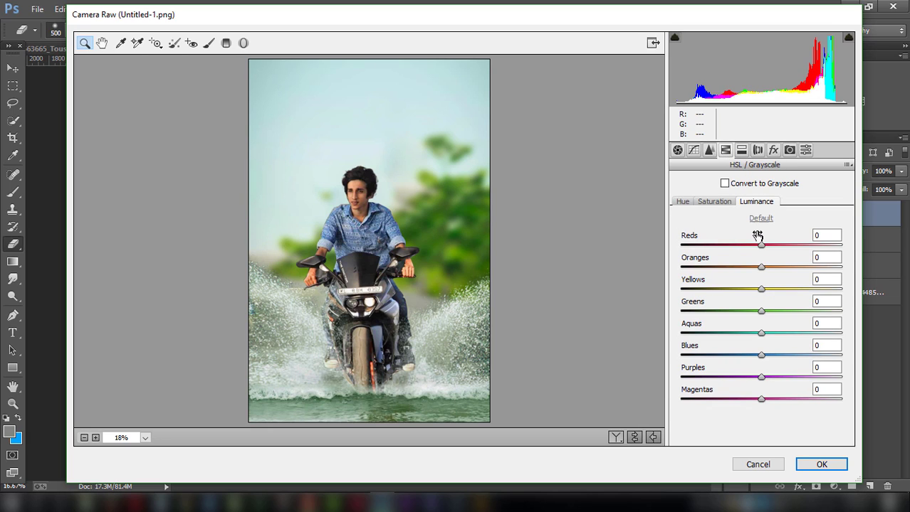
mouse_move(761, 289)
left_mouse_down()
mouse_move(752, 290)
mouse_move(768, 289)
mouse_move(792, 264)
left_mouse_up()
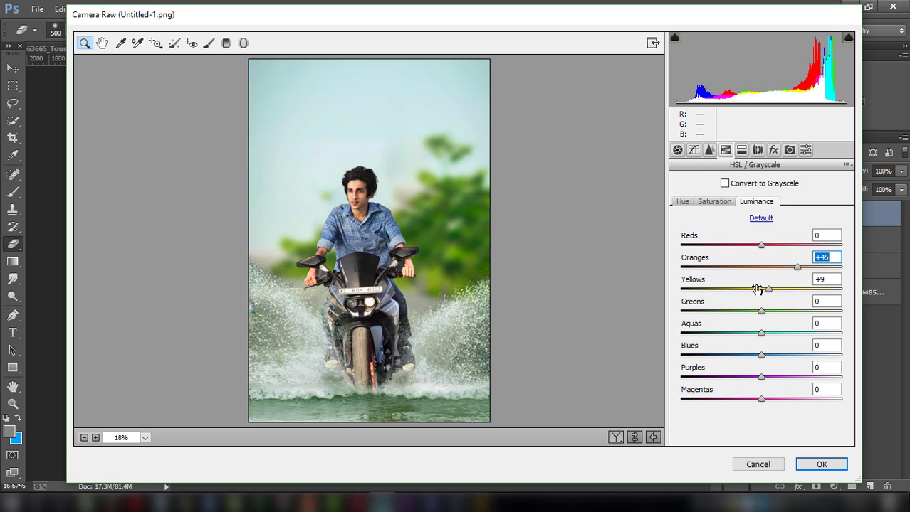
left_click(719, 201)
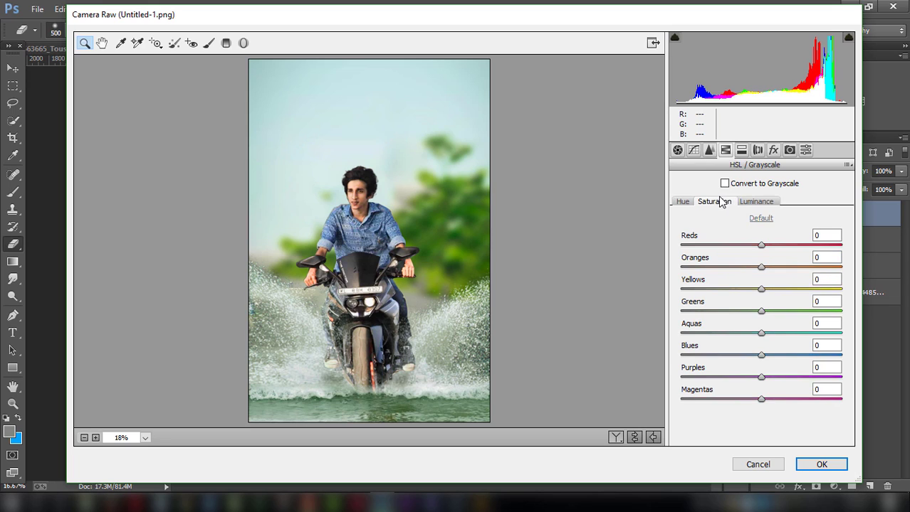
left_click(758, 334)
mouse_move(758, 334)
left_mouse_down()
mouse_move(710, 332)
mouse_move(694, 318)
left_mouse_up()
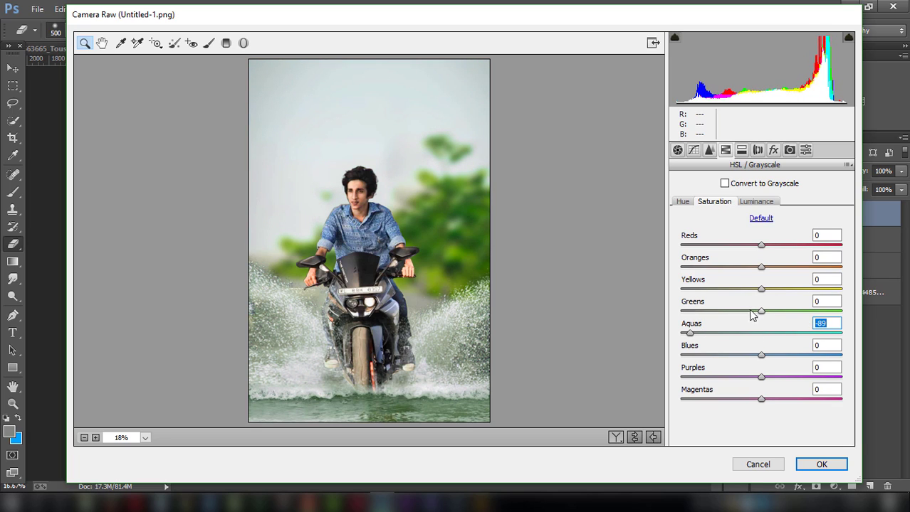
mouse_move(761, 311)
left_mouse_down()
mouse_move(847, 311)
mouse_move(720, 303)
mouse_move(770, 303)
mouse_move(701, 289)
mouse_move(754, 282)
left_mouse_up()
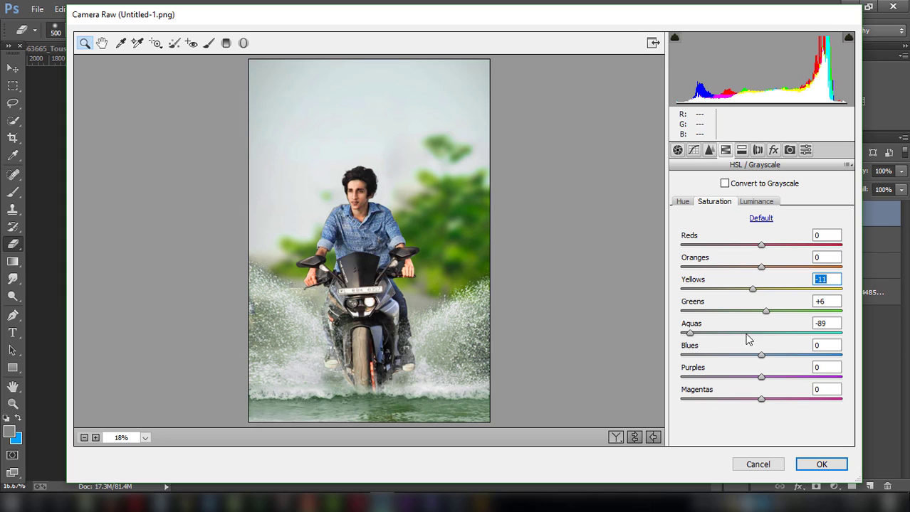
mouse_move(761, 355)
left_mouse_down()
mouse_move(807, 354)
mouse_move(795, 346)
left_mouse_up()
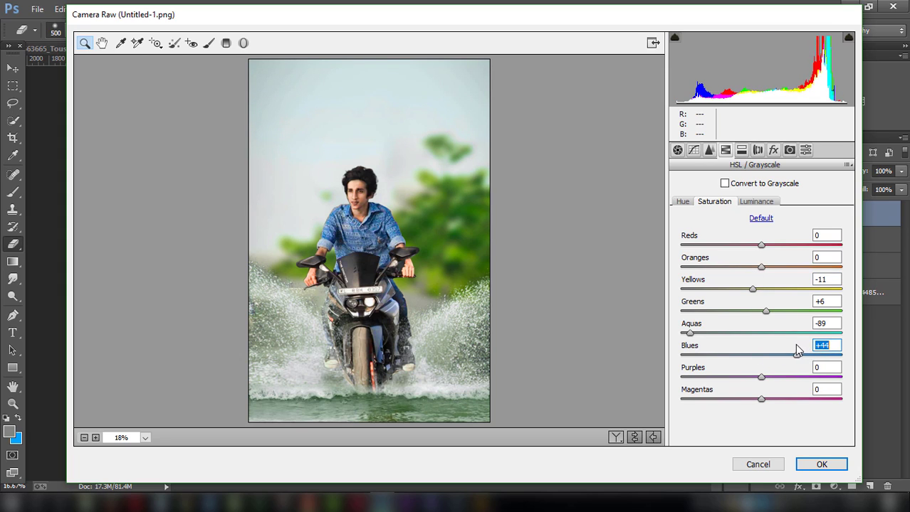
Step: Add a −38 post-crop vignette with adjusted roundness and apply the Camera Raw grade
left_click(772, 150)
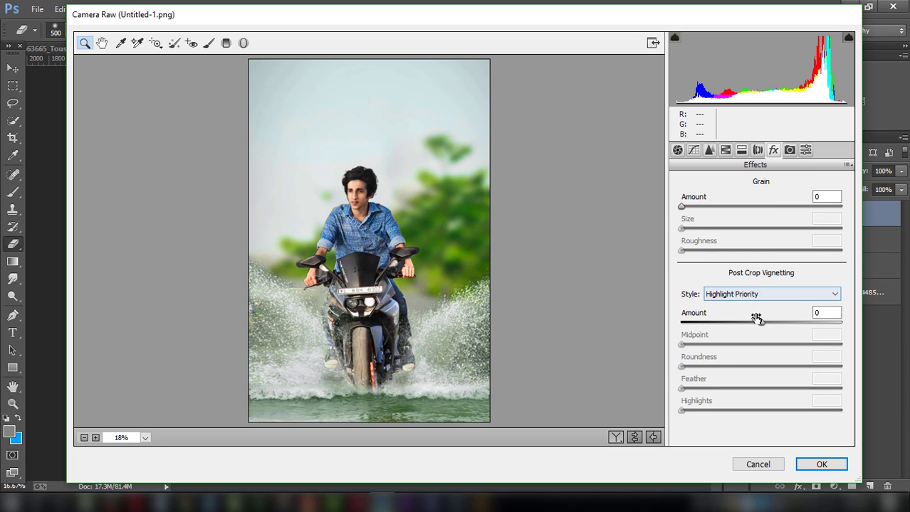
left_click_drag(760, 325, 730, 322)
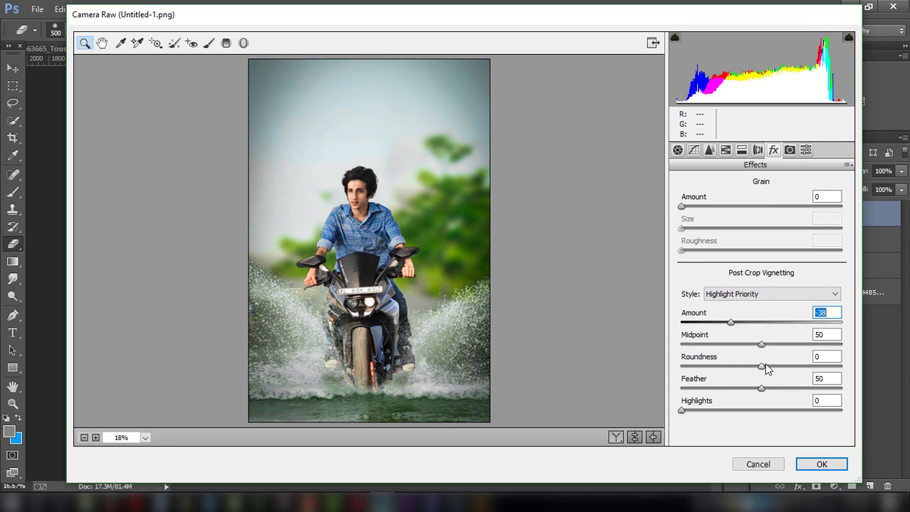
mouse_move(761, 366)
left_mouse_down()
mouse_move(743, 366)
mouse_move(760, 366)
mouse_move(740, 344)
mouse_move(751, 343)
left_mouse_up()
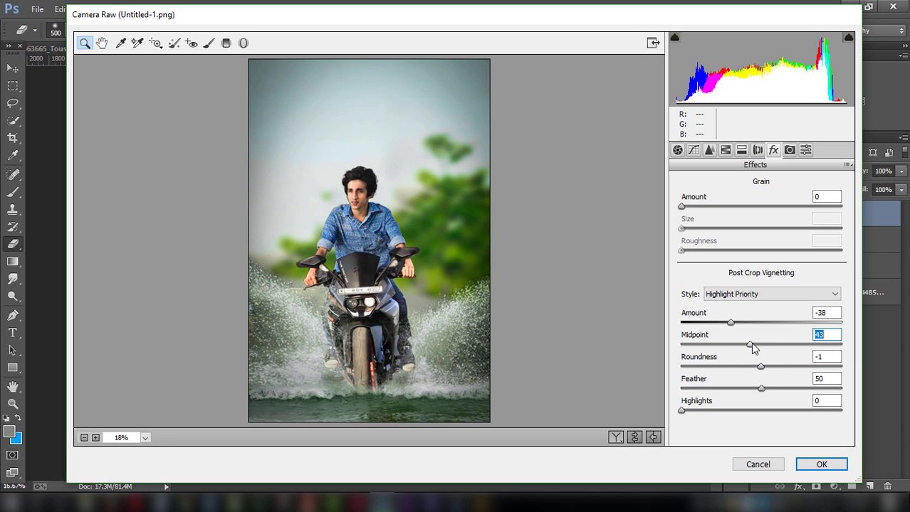
left_click(806, 462)
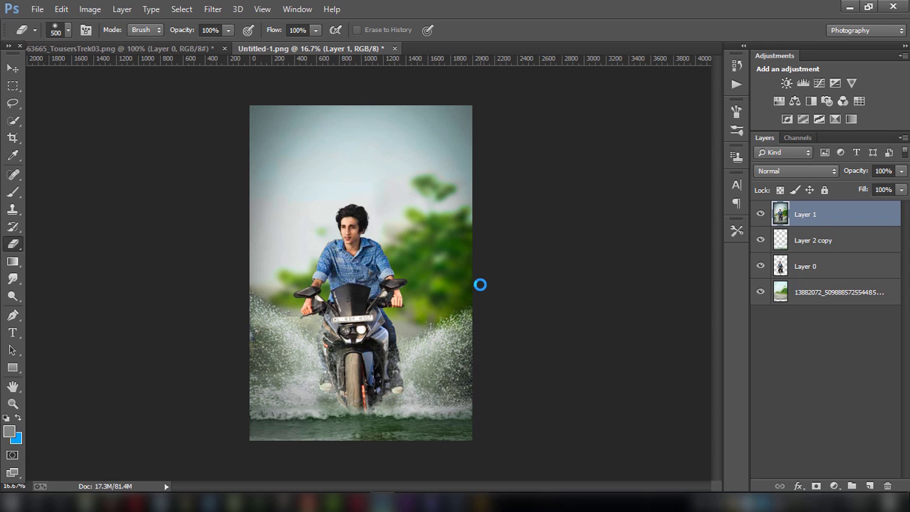
Step: Crop a sliver off the bottom edge to remove transparent edges, then add empty Layer 2 on top
left_click(13, 138)
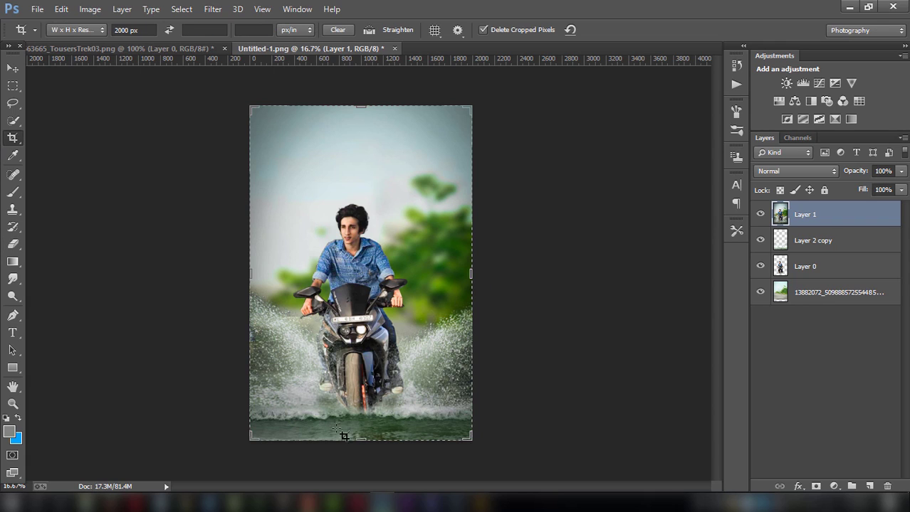
left_click_drag(361, 437, 361, 432)
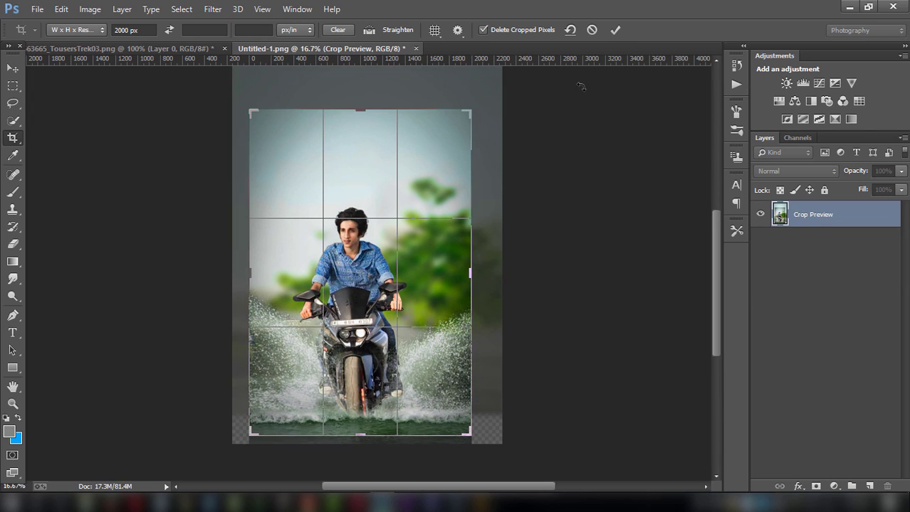
left_click(616, 30)
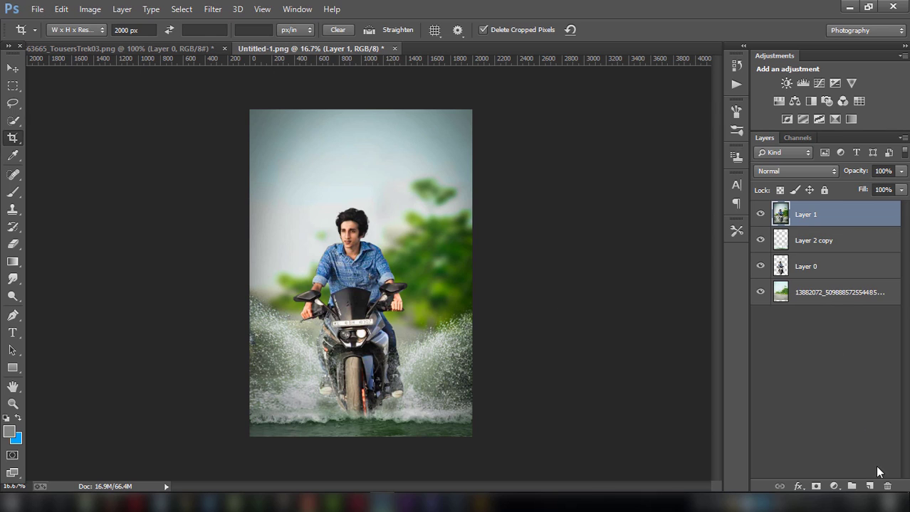
left_click(870, 487)
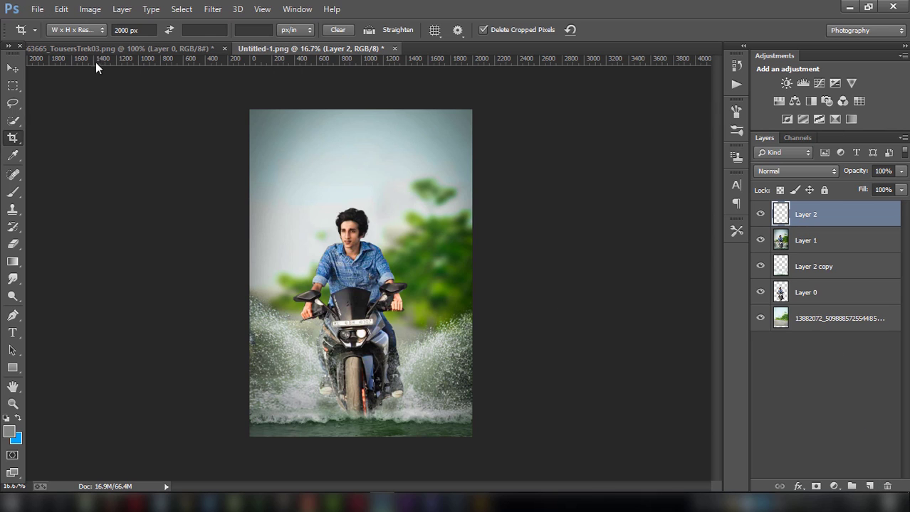
Step: Set up the 3261 splatter brush tip at 384 px
left_click(19, 196)
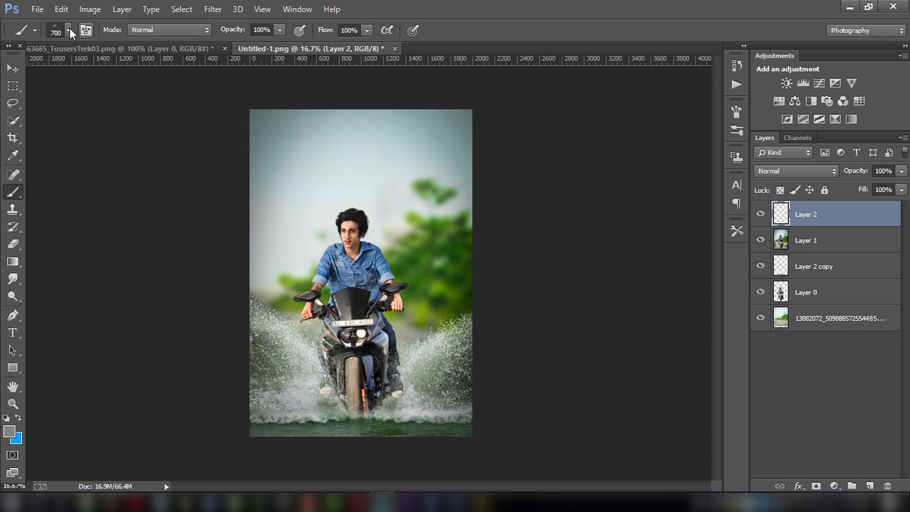
left_click(69, 28)
scroll(137, 292, "down", 3)
scroll(138, 292, "down", 2)
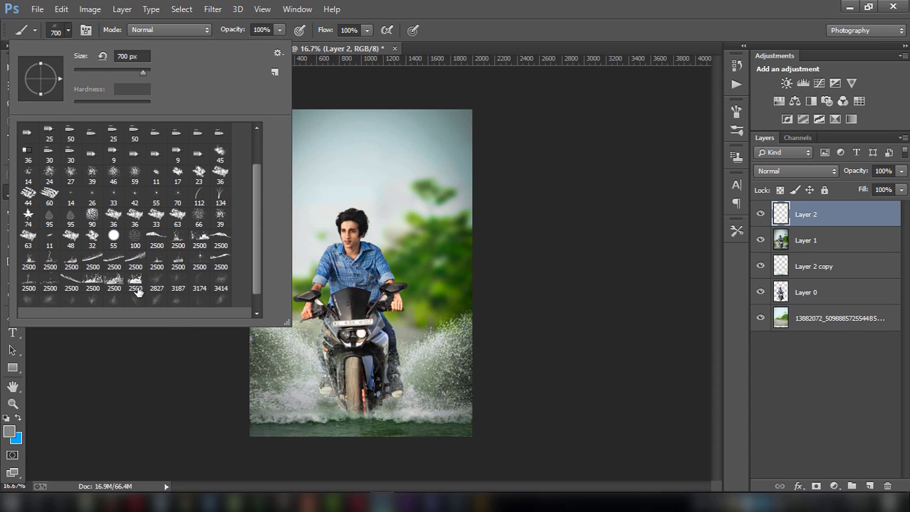
scroll(170, 317, "down", 1)
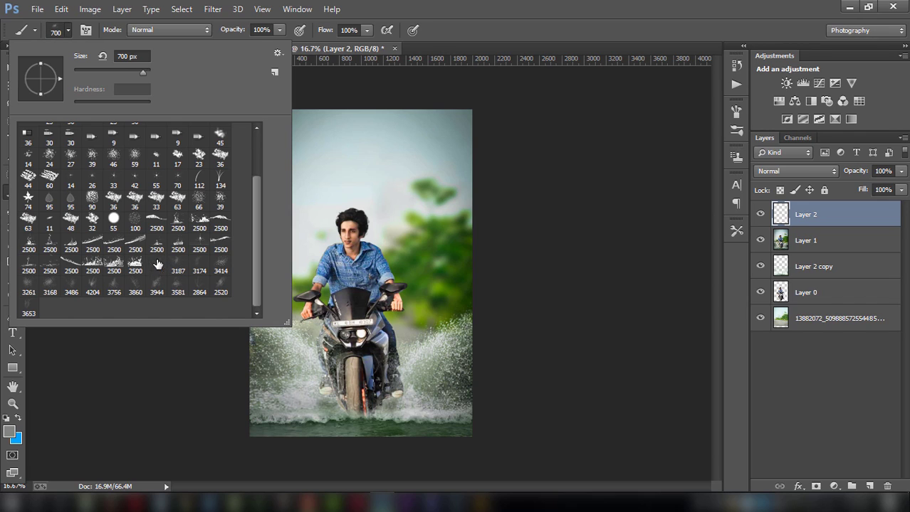
left_click(155, 264)
left_click(28, 284)
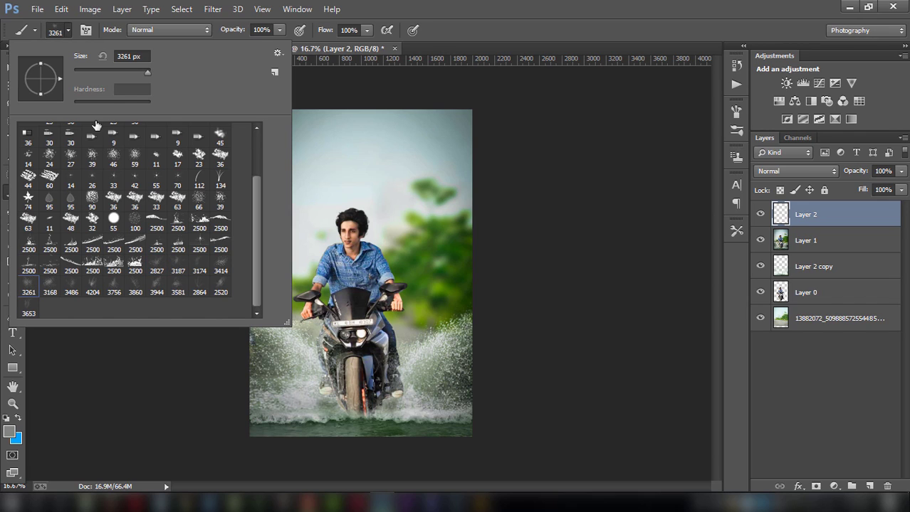
left_click(138, 69)
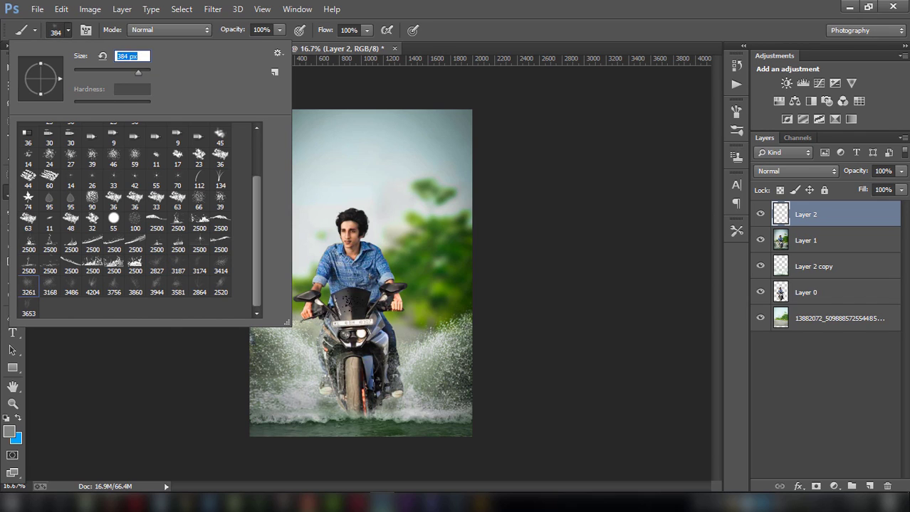
key("Return")
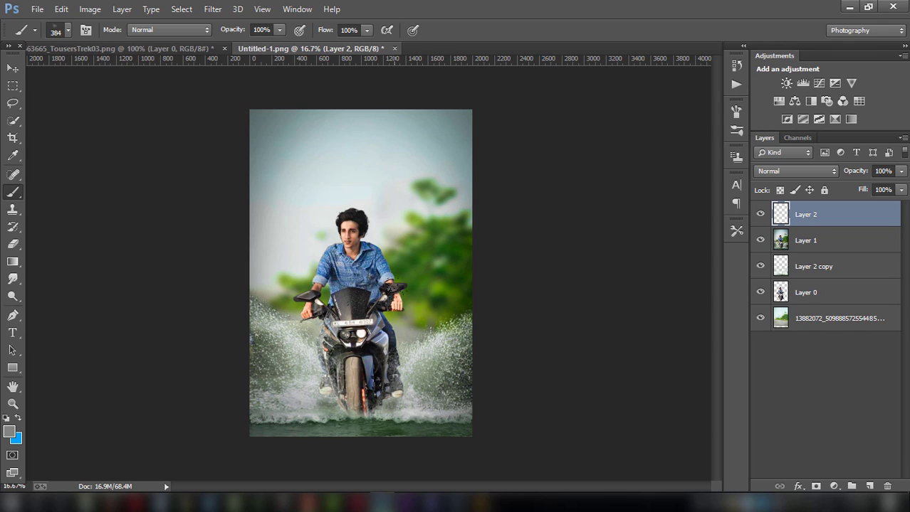
Step: Paint dark splatter over the handlebars, front wheel and bike front on Layer 2
left_click_drag(390, 323, 327, 319)
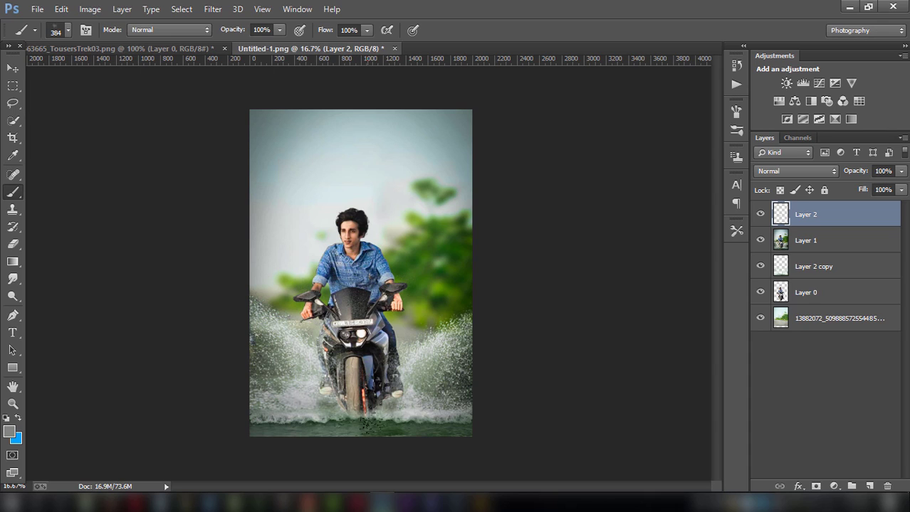
left_click(403, 396)
left_click_drag(430, 413, 360, 419)
left_click(389, 281)
left_click(307, 502)
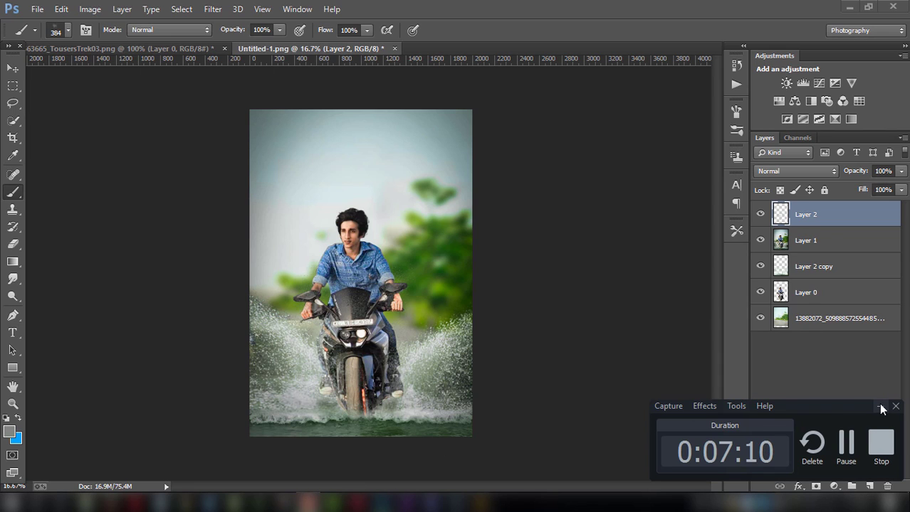
left_click(879, 406)
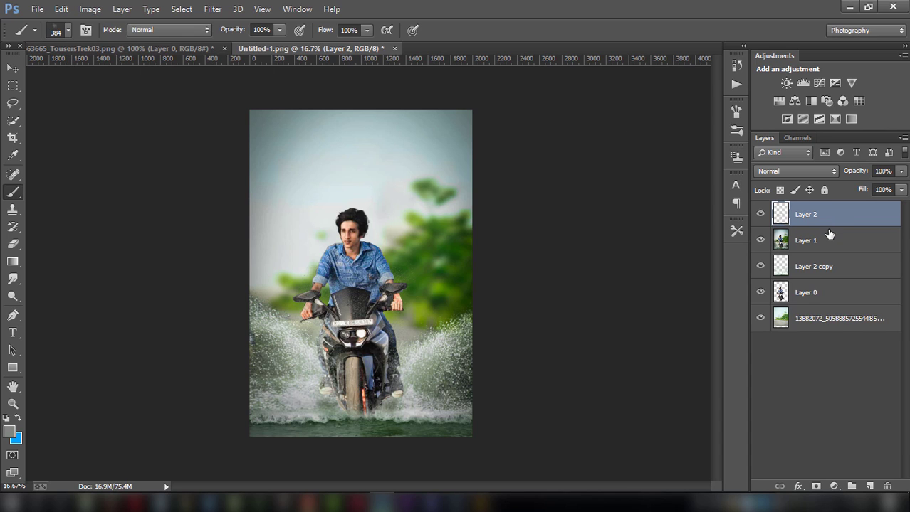
Step: Erase the dark speckles left of the rider's arm, shrinking the eraser to 90 px
key("ctrl+plus")
key("ctrl+plus")
key("ctrl+plus")
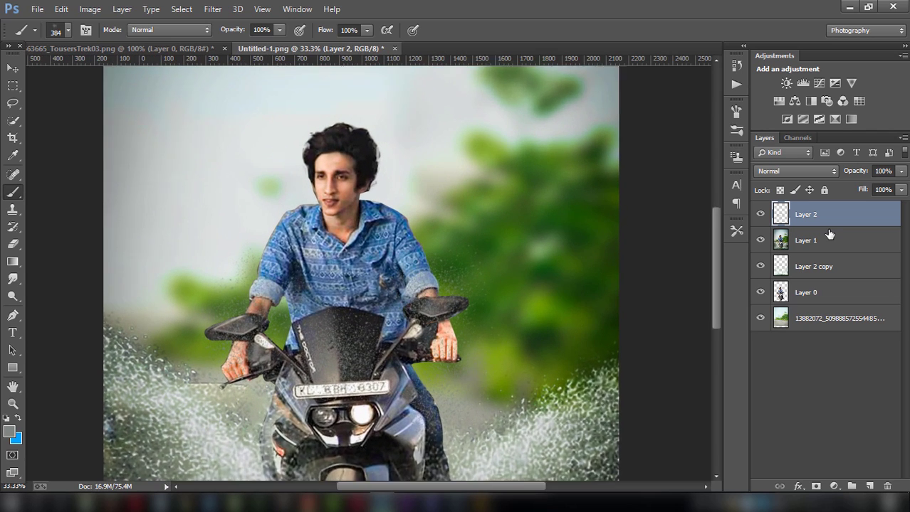
left_click(12, 261)
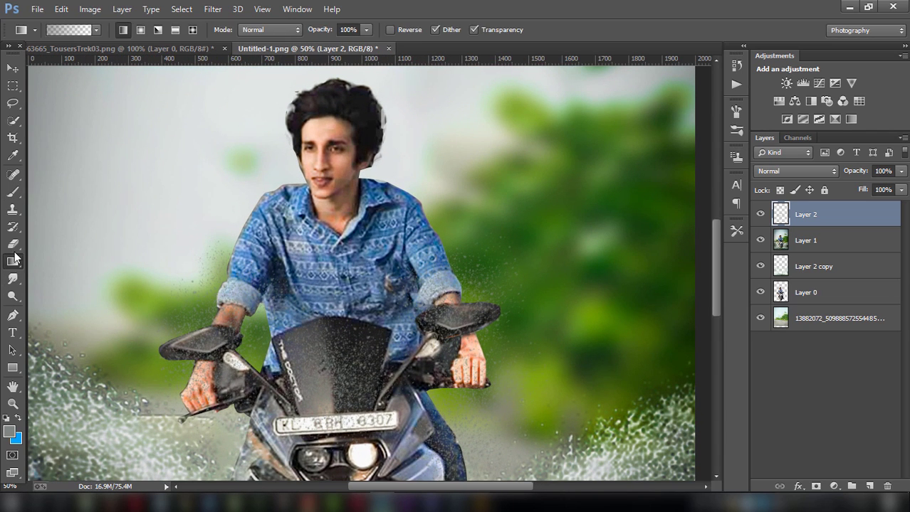
left_click(12, 243)
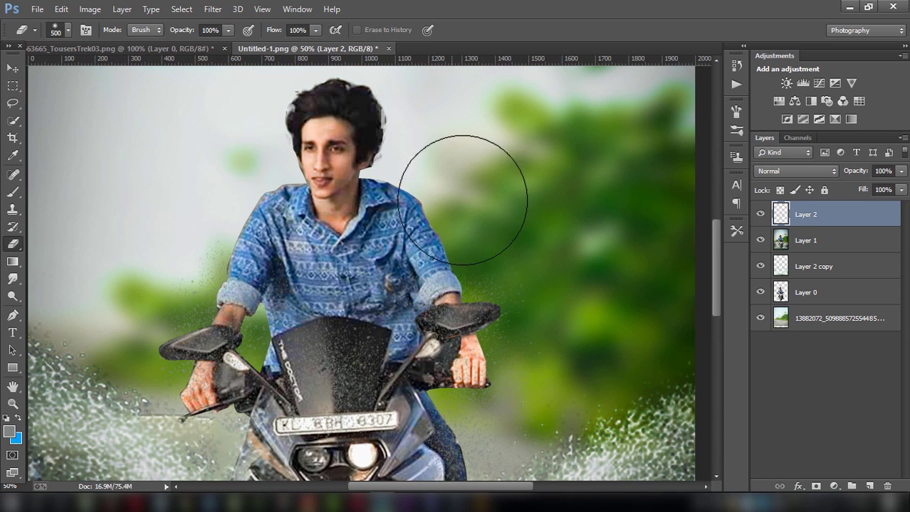
left_click_drag(290, 212, 205, 259)
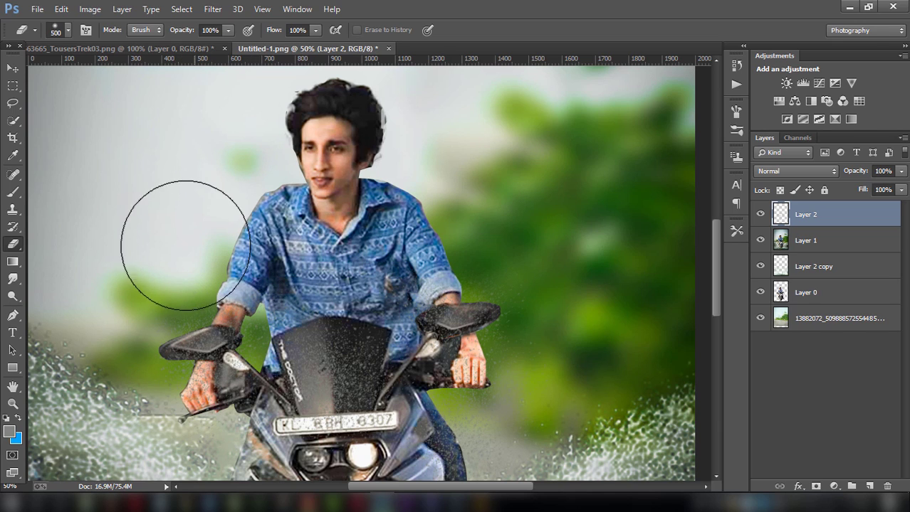
key("bracketleft")
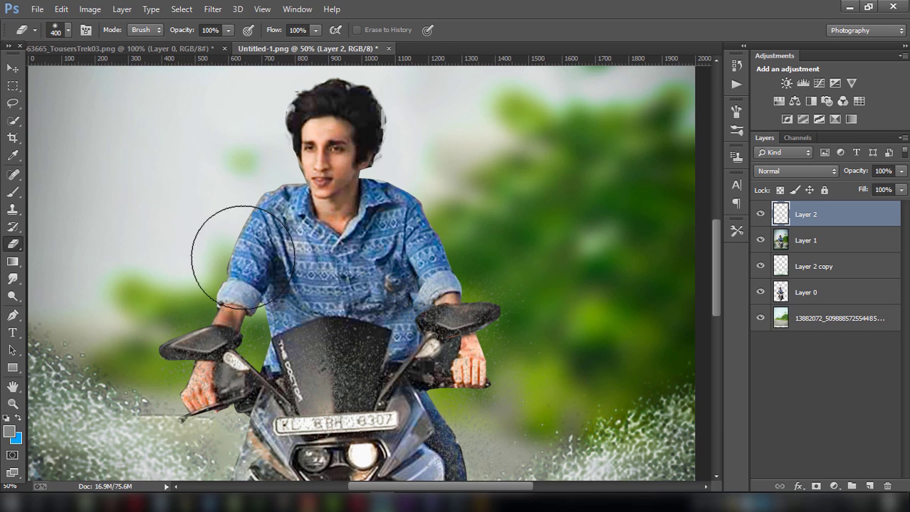
key("bracketleft")
key("bracketleft")
key("bracketleft")
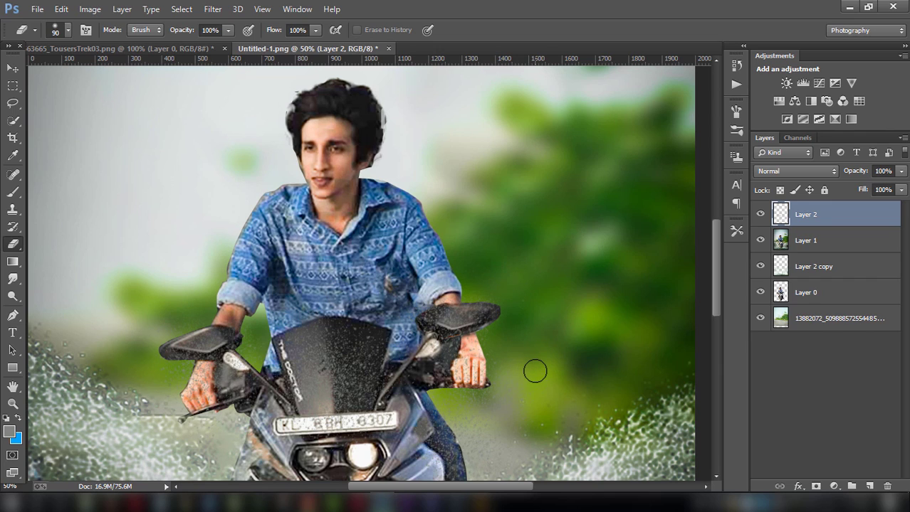
key("ctrl+minus")
key("ctrl+minus")
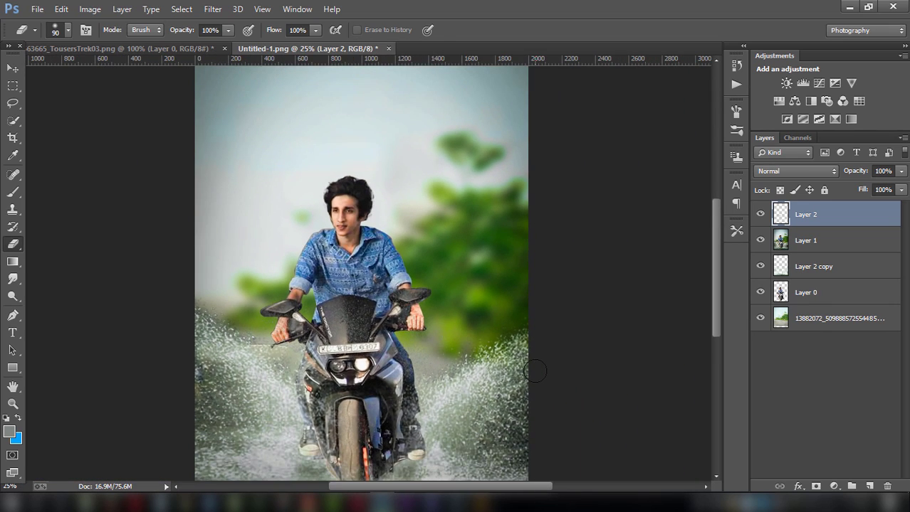
key("ctrl+minus")
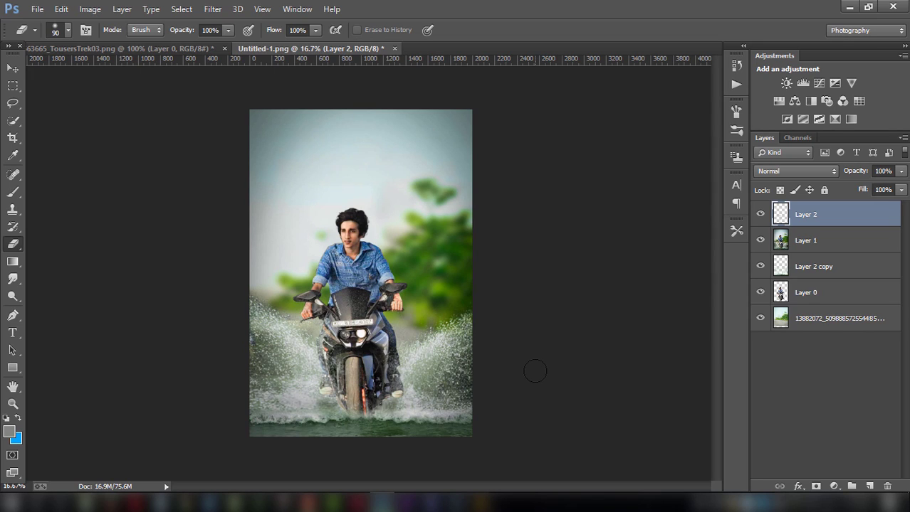
Step: Flatten the image to a single Background and add a Selective Color adjustment layer
right_click(818, 221)
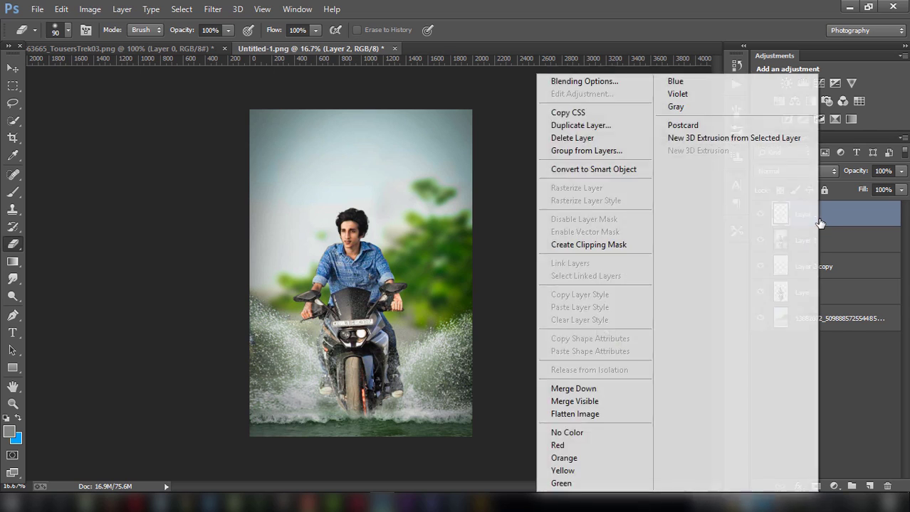
left_click(599, 414)
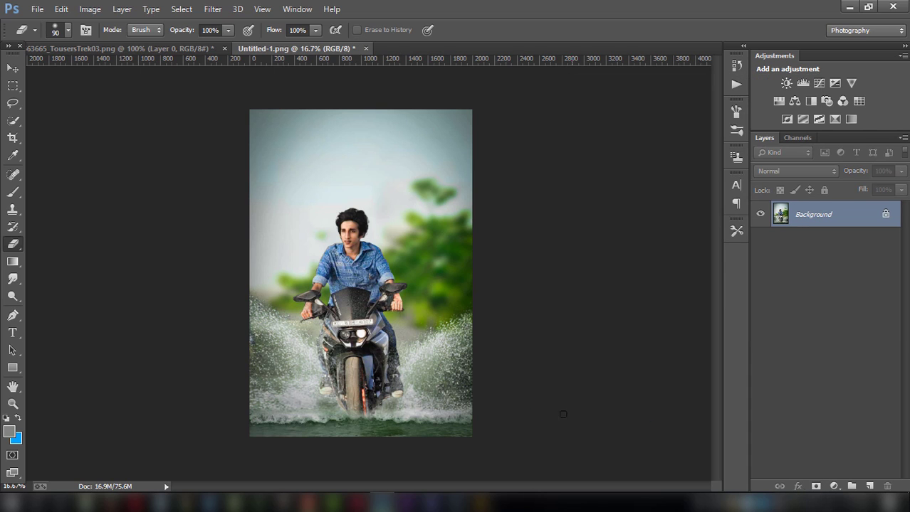
left_click(836, 119)
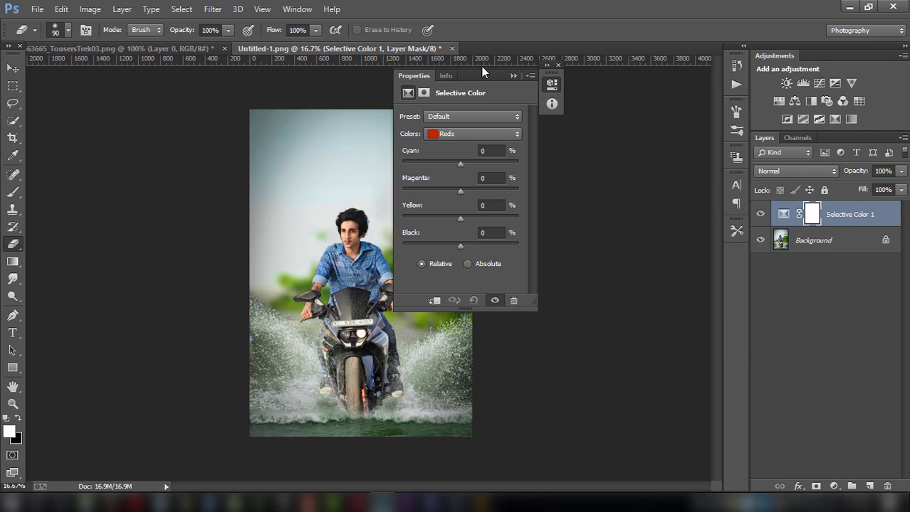
left_click_drag(483, 79, 629, 84)
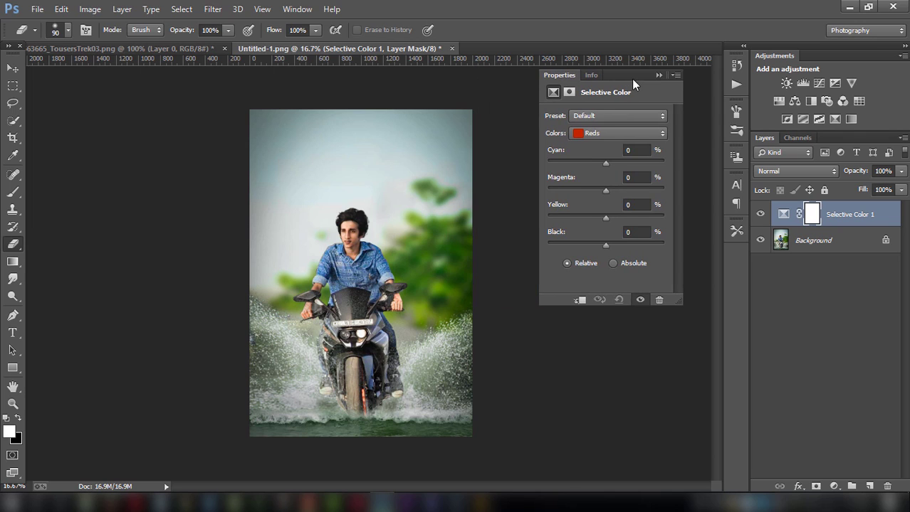
Step: Adjust black, magenta and cyan in the Blacks range, then hide Selective Color 1
left_click(626, 139)
left_click(599, 239)
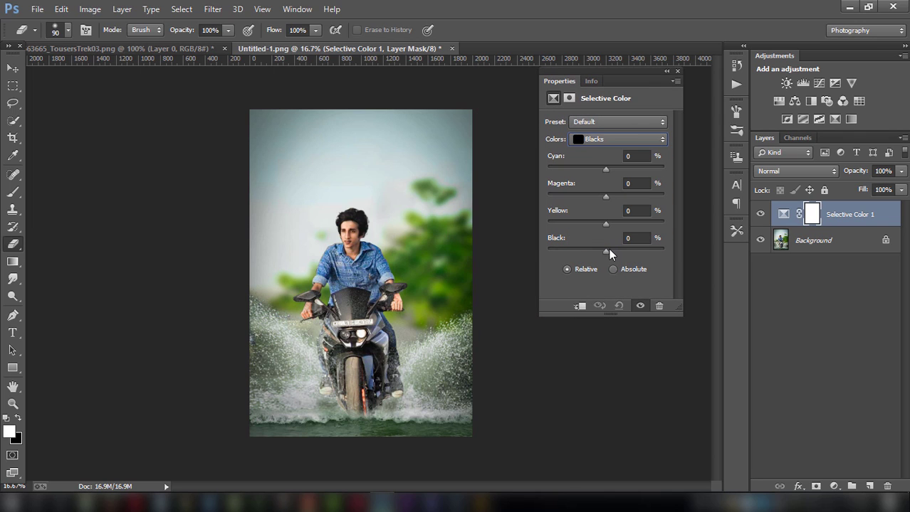
mouse_move(609, 248)
left_mouse_down()
mouse_move(617, 247)
mouse_move(607, 247)
mouse_move(598, 223)
left_mouse_up()
mouse_move(597, 192)
left_mouse_down()
mouse_move(617, 194)
mouse_move(610, 197)
left_mouse_up()
left_click_drag(606, 194, 597, 198)
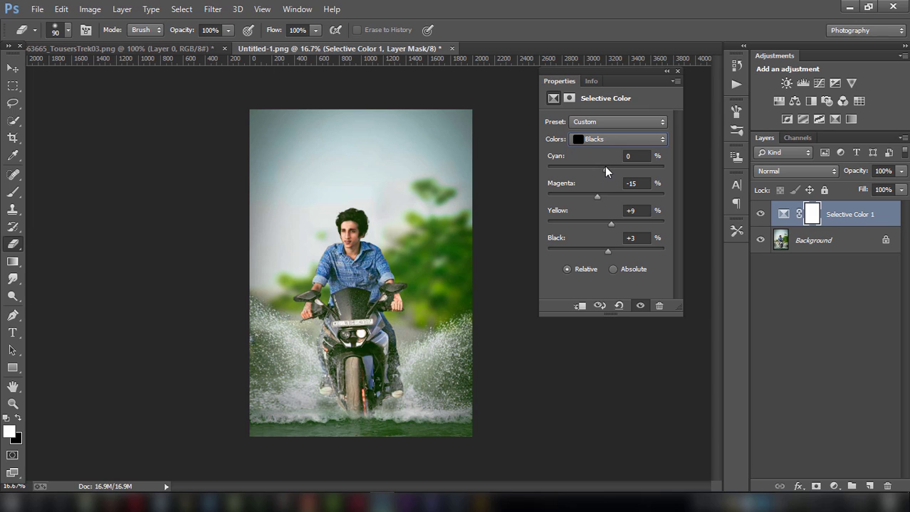
mouse_move(605, 168)
left_mouse_down()
mouse_move(622, 166)
mouse_move(496, 165)
left_mouse_up()
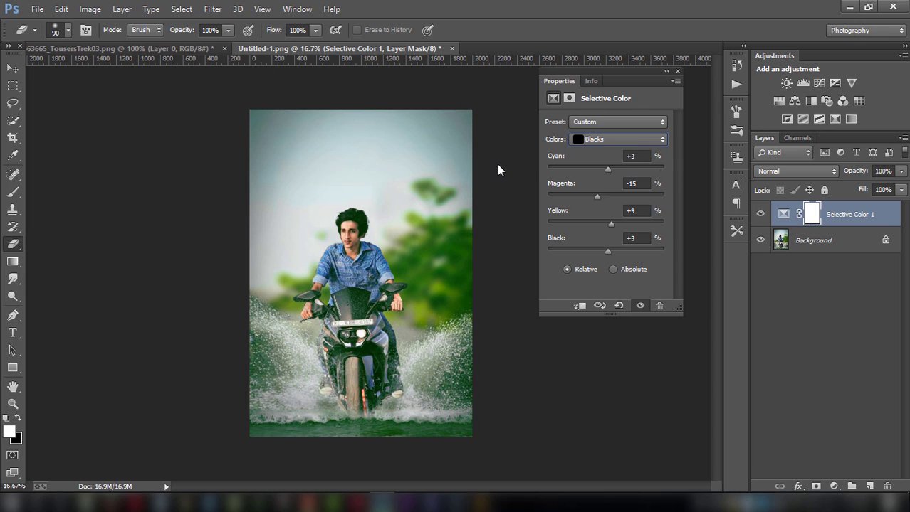
left_click(667, 73)
left_click(760, 213)
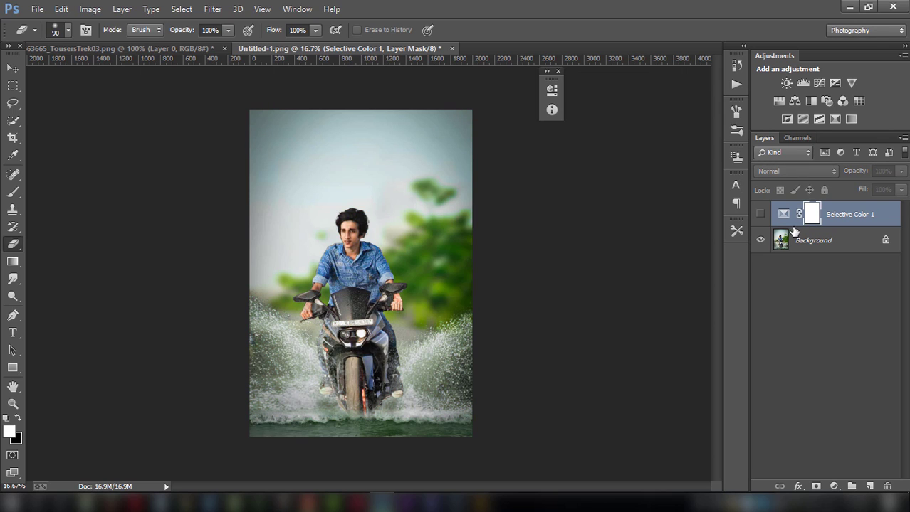
Step: Apply a Camera Raw Filter to Background with Shadows +21 and Whites +13
left_click(813, 242)
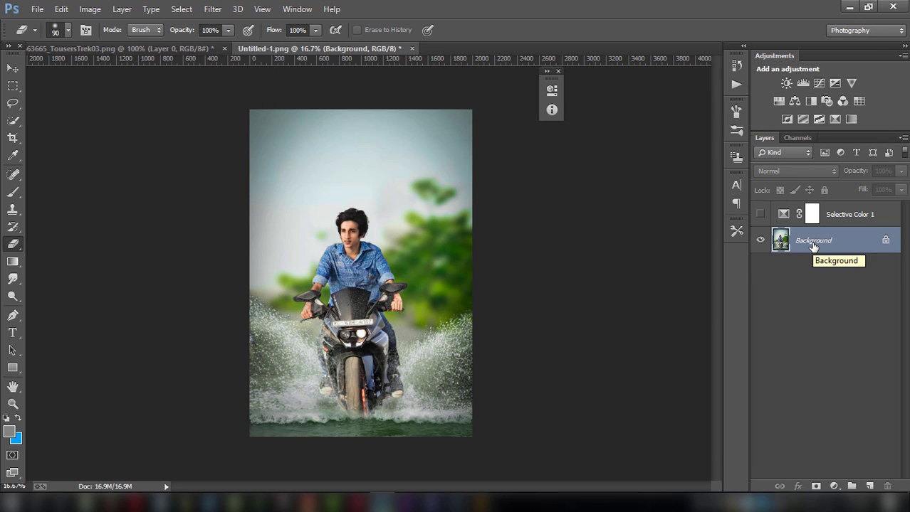
left_click(213, 9)
left_click(242, 86)
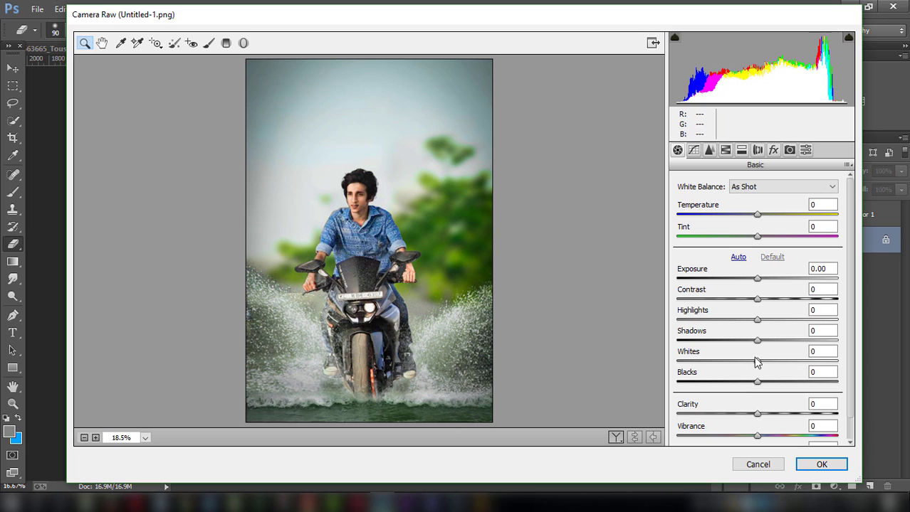
mouse_move(756, 361)
left_mouse_down()
mouse_move(767, 362)
mouse_move(778, 340)
left_mouse_up()
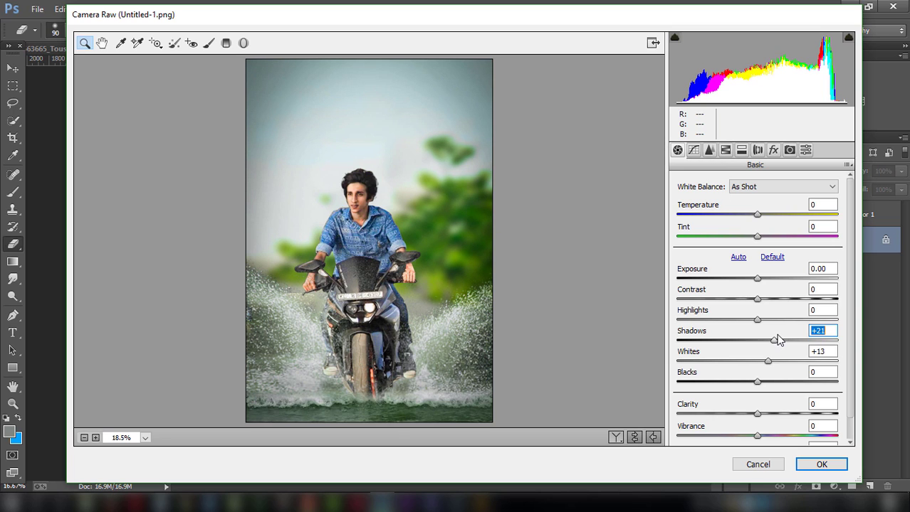
left_click(819, 464)
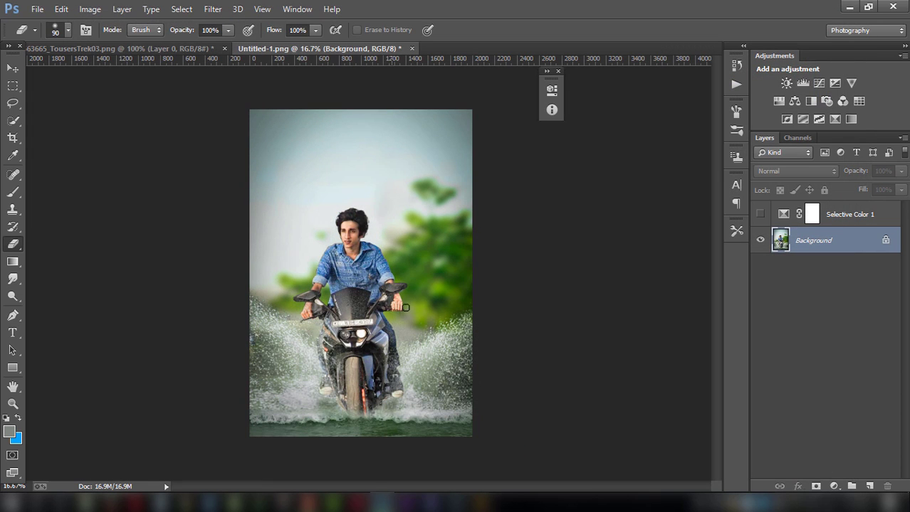